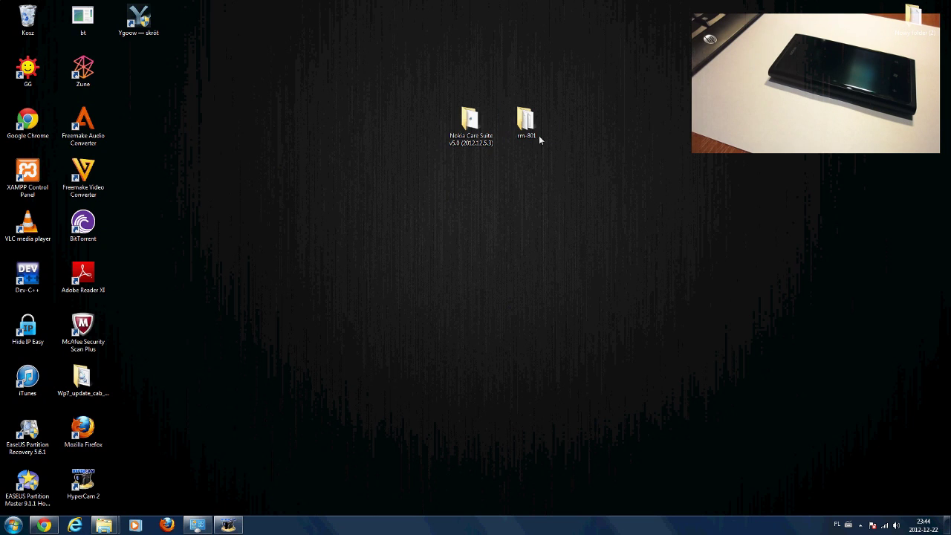
drag(587, 181, 412, 103)
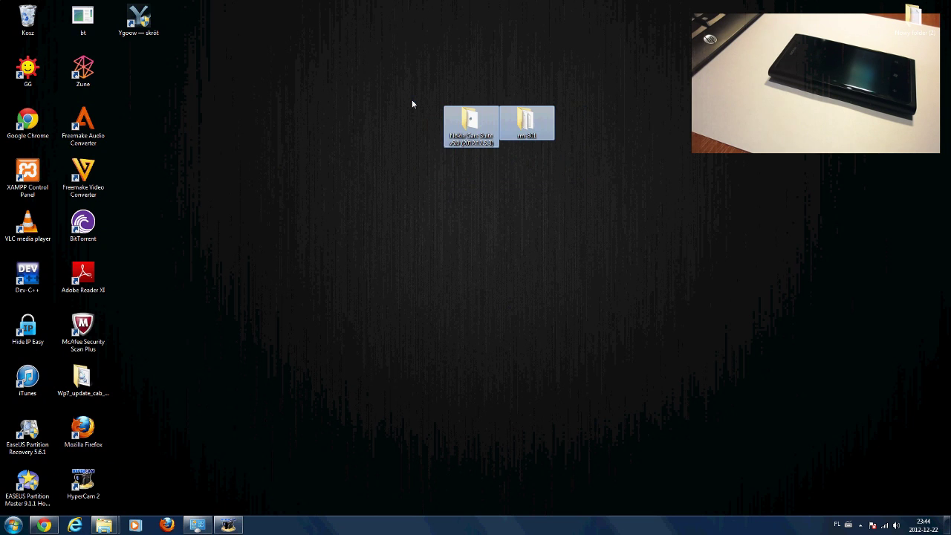
click(560, 163)
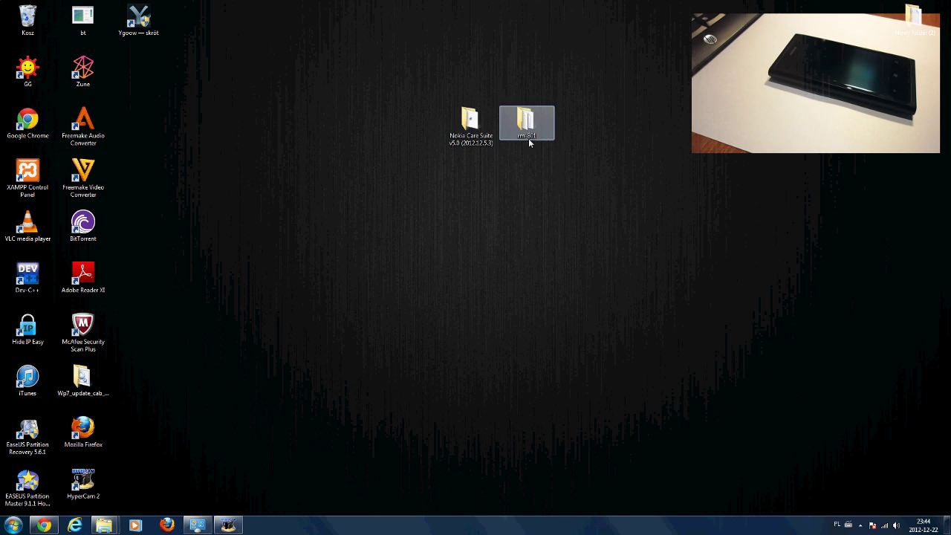
drag(593, 176, 436, 112)
click(456, 160)
click(465, 122)
drag(547, 155, 524, 105)
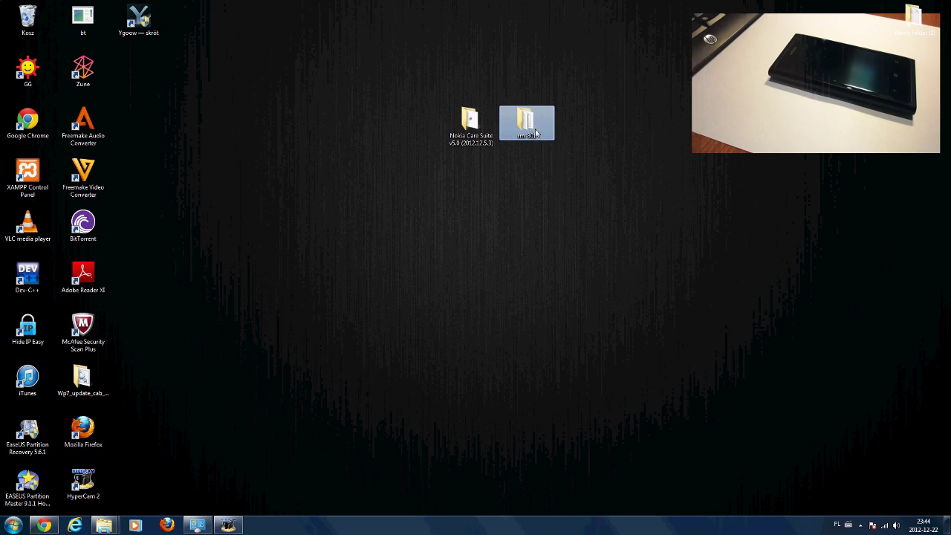
- Move the rm-801 folder farther away from the Nokia Care Suite folder on the desktop, keeping its name
drag(521, 132, 551, 129)
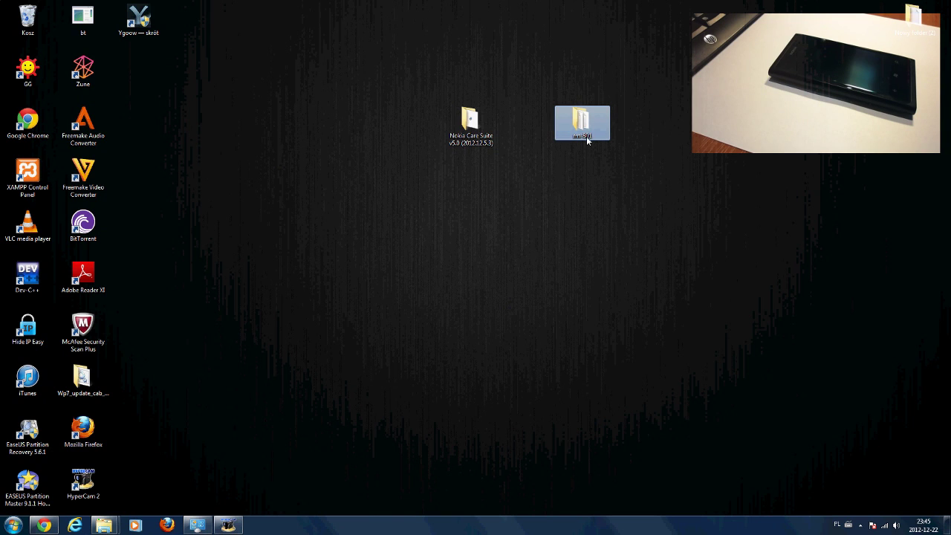
click(586, 136)
key(End)
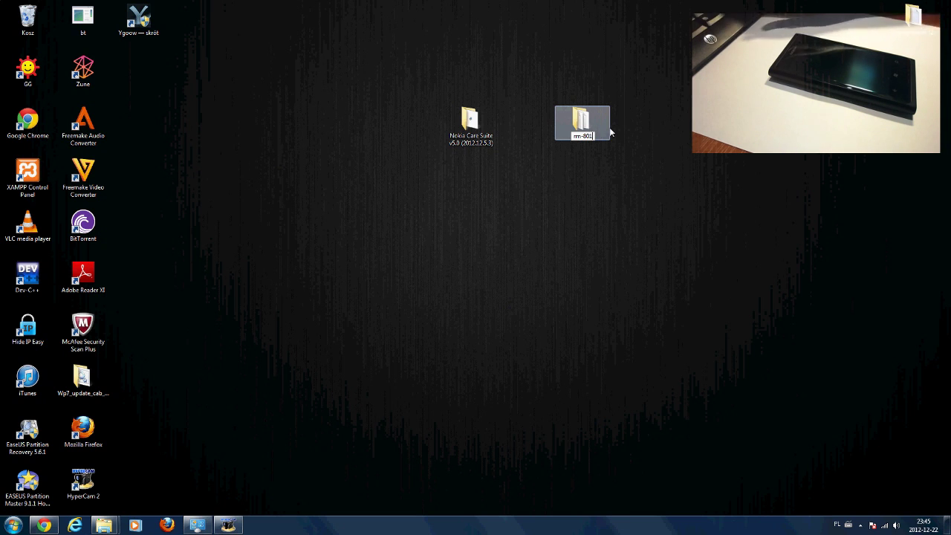
key(Return)
click(501, 187)
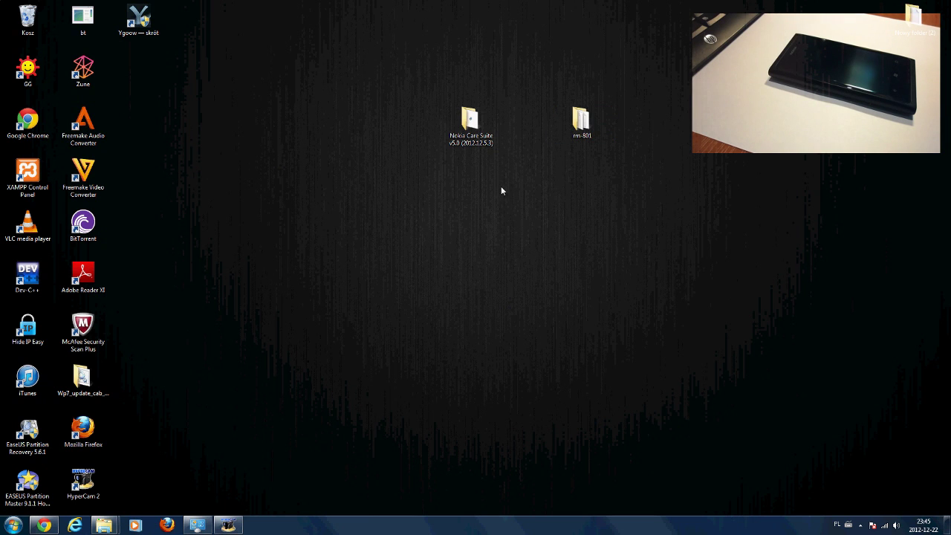
- Try to run the Nokia_Care_Suite_5.0_2012.12.5.3 installer from the Nokia Care Suite v5.0 desktop folder, and close that folder
double_click(485, 123)
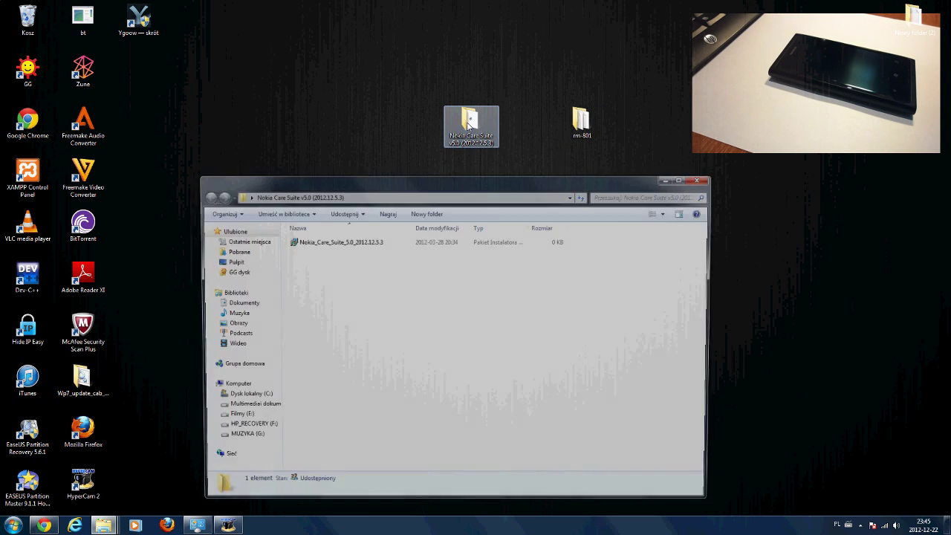
drag(407, 186, 418, 134)
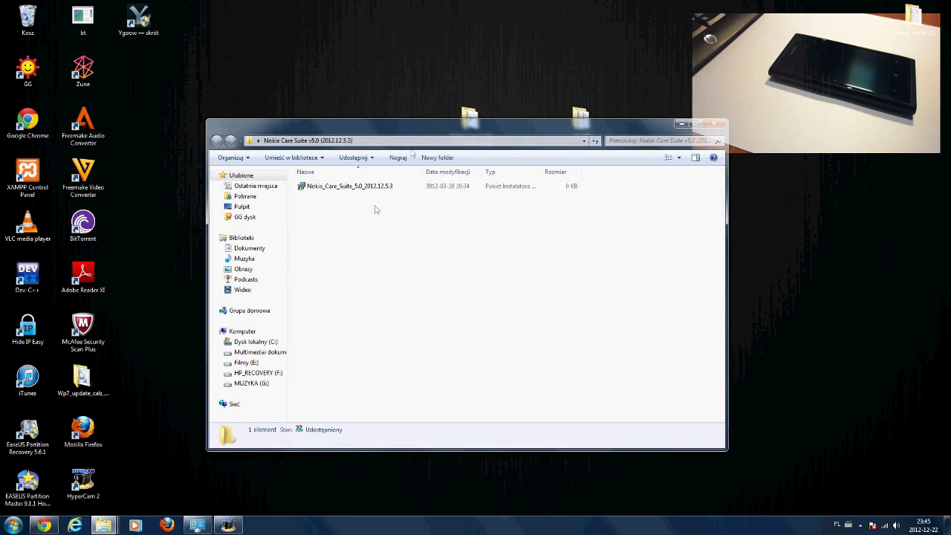
double_click(331, 188)
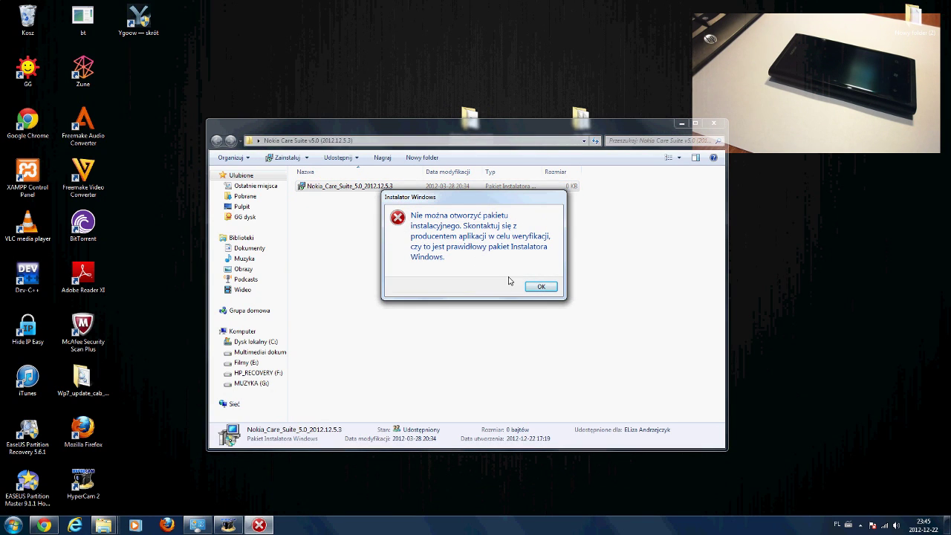
click(542, 287)
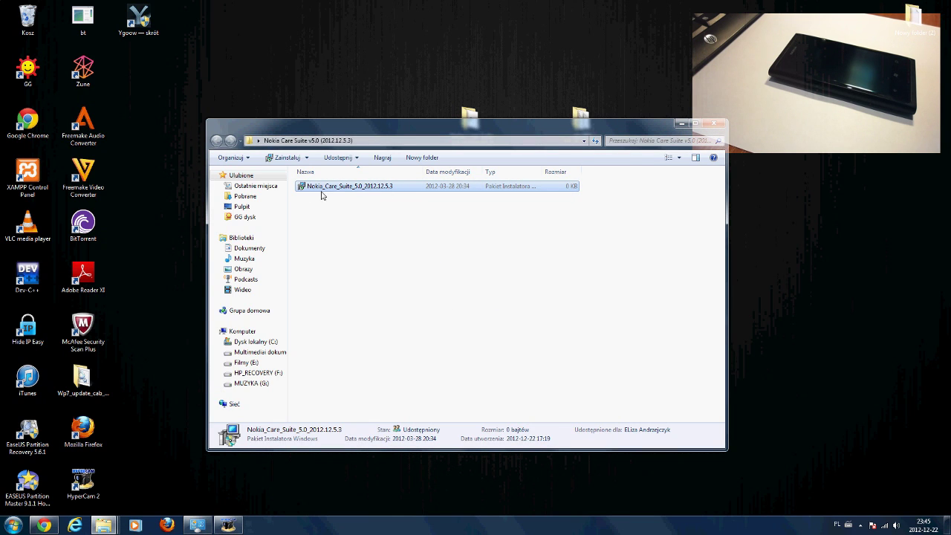
click(713, 123)
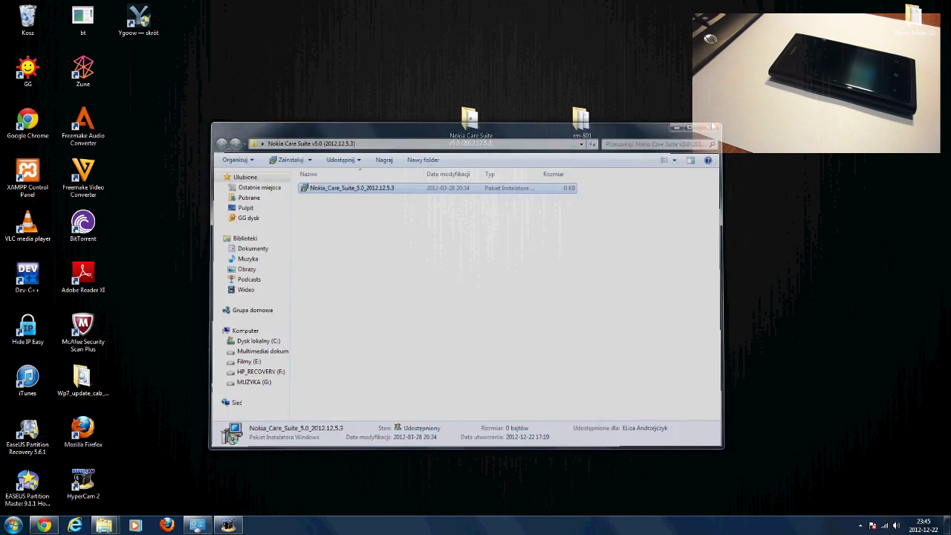
- Delete the Nokia Care Suite v5.0 folder from the desktop by moving it to the Recycle Bin (Kosz)
click(472, 134)
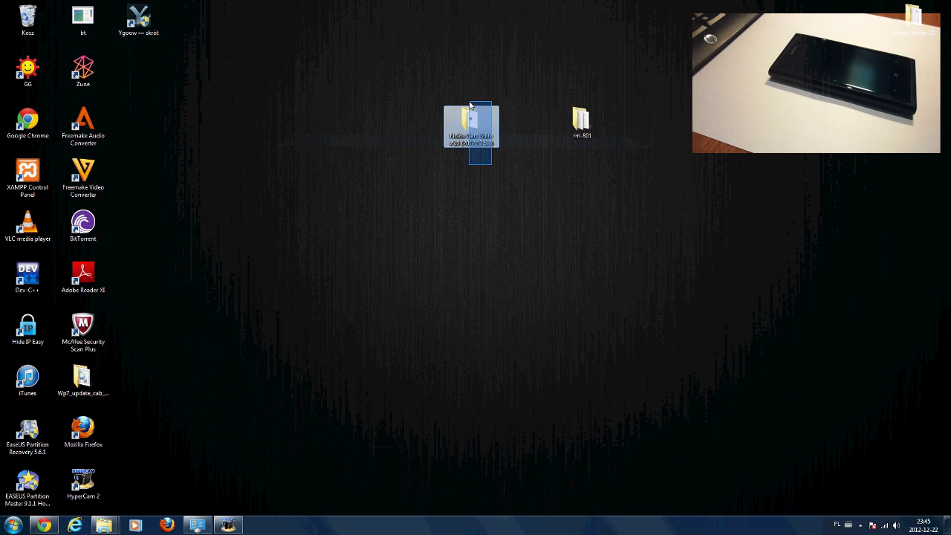
drag(473, 135, 27, 20)
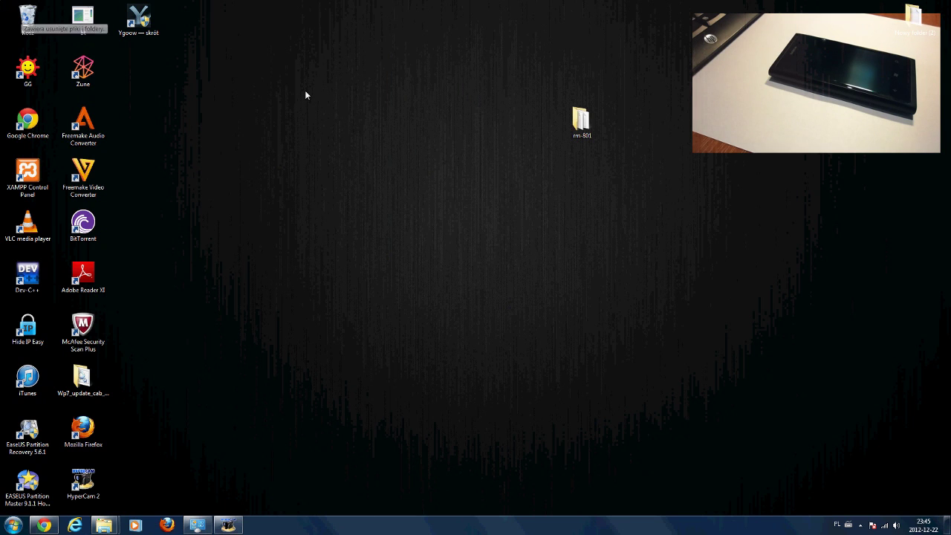
drag(515, 272, 358, 106)
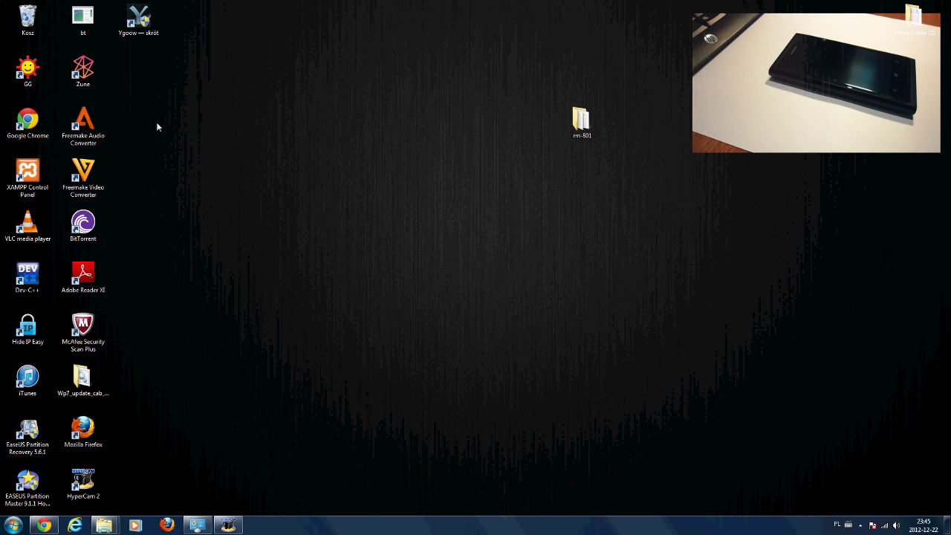
- Open the folder C:\Pliki programów (x86)\Nokia\Nokia Care Suite\Application Launcher\bin in the file explorer
click(14, 528)
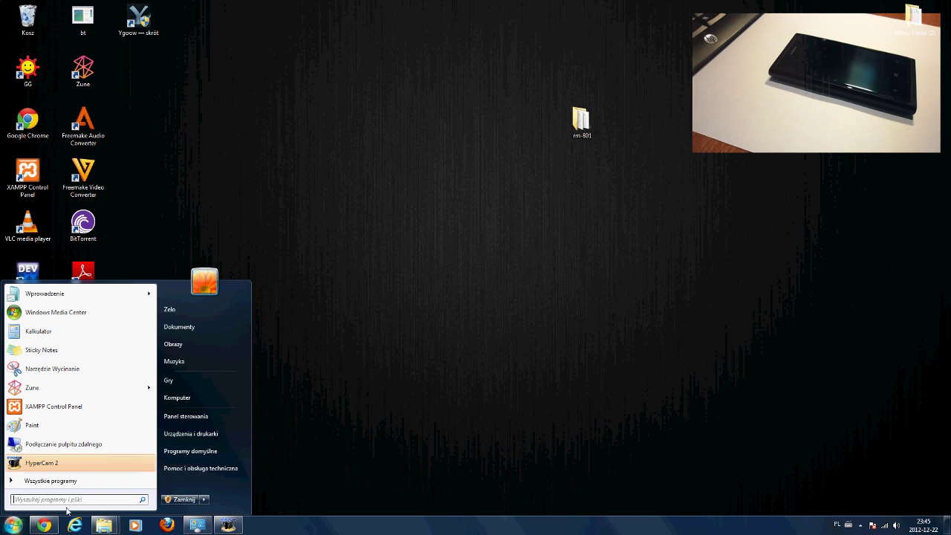
click(190, 402)
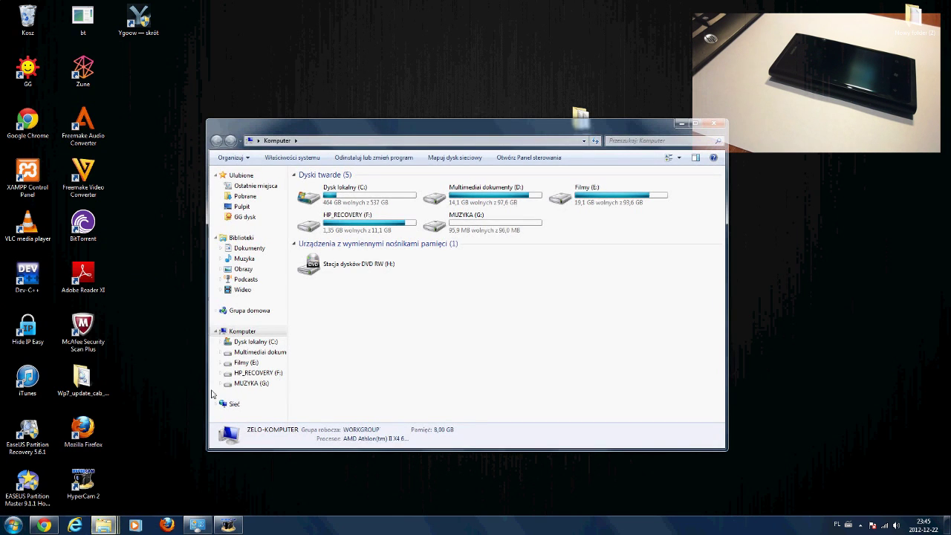
drag(581, 128, 603, 162)
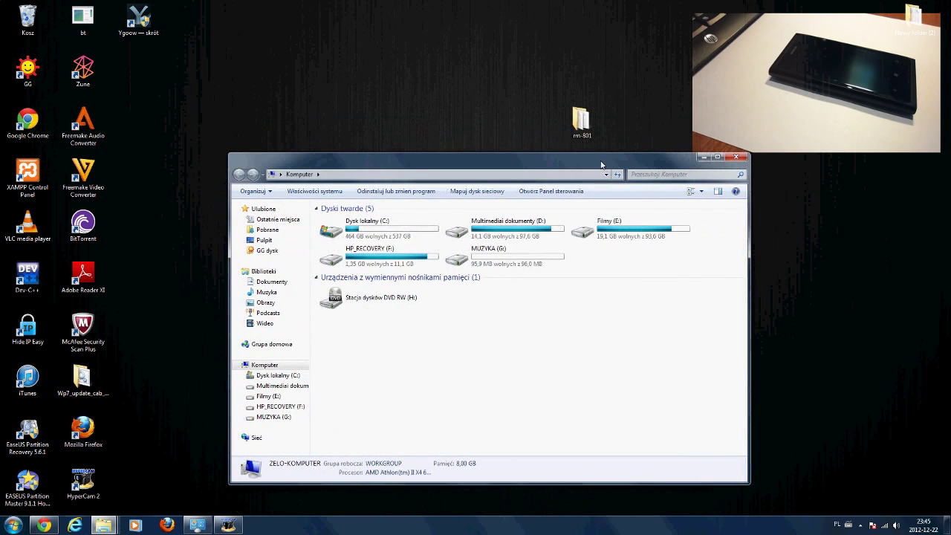
double_click(374, 235)
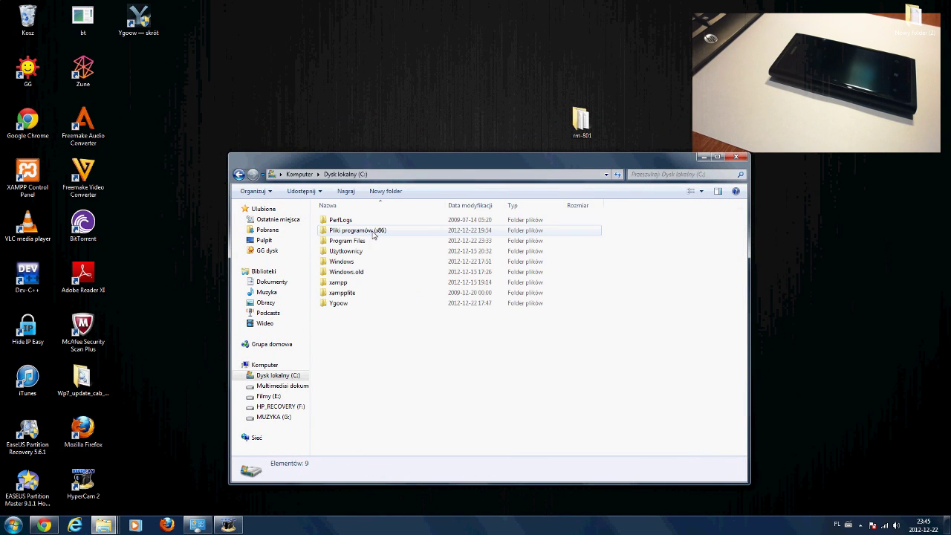
click(238, 174)
double_click(350, 231)
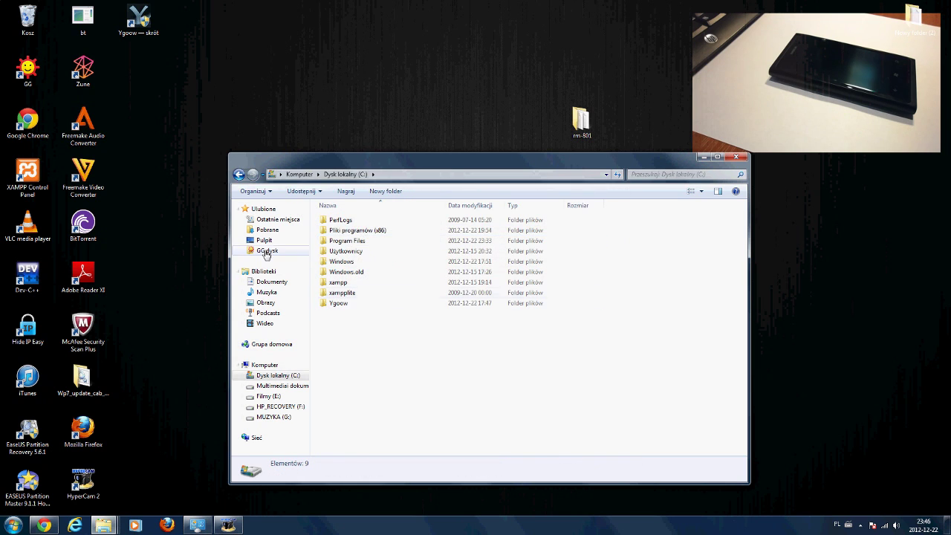
double_click(354, 232)
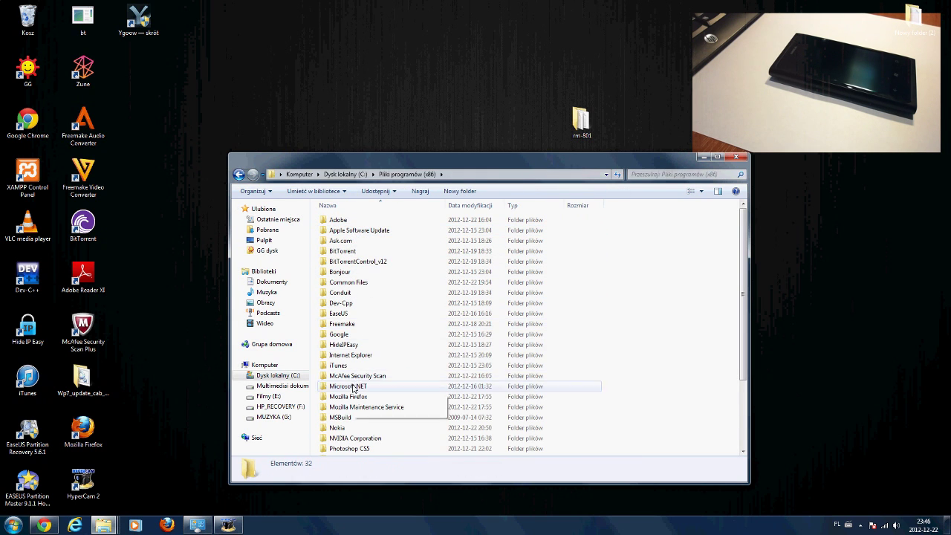
double_click(341, 427)
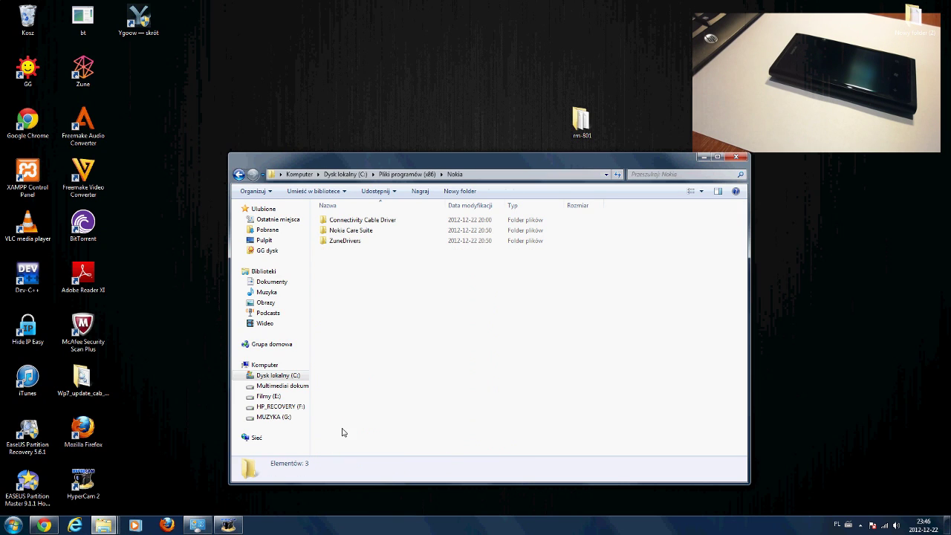
double_click(351, 230)
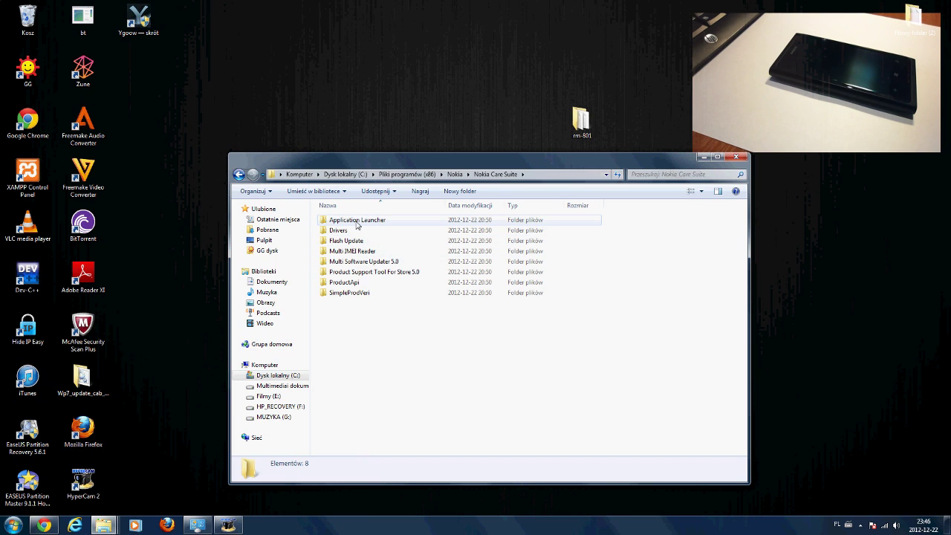
double_click(357, 222)
double_click(330, 220)
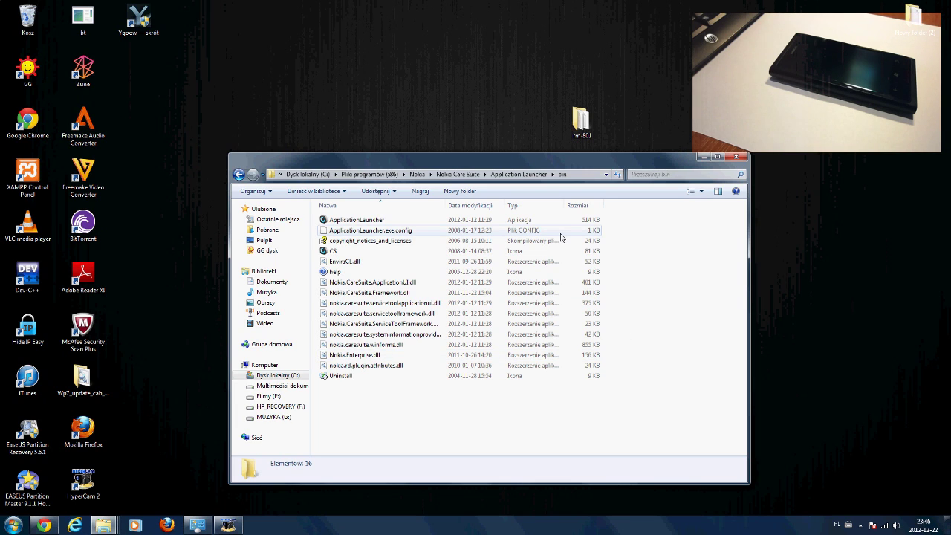
- Run ApplicationLauncher as administrator, minimize the bin folder and move the launcher window out of the way
right_click(346, 224)
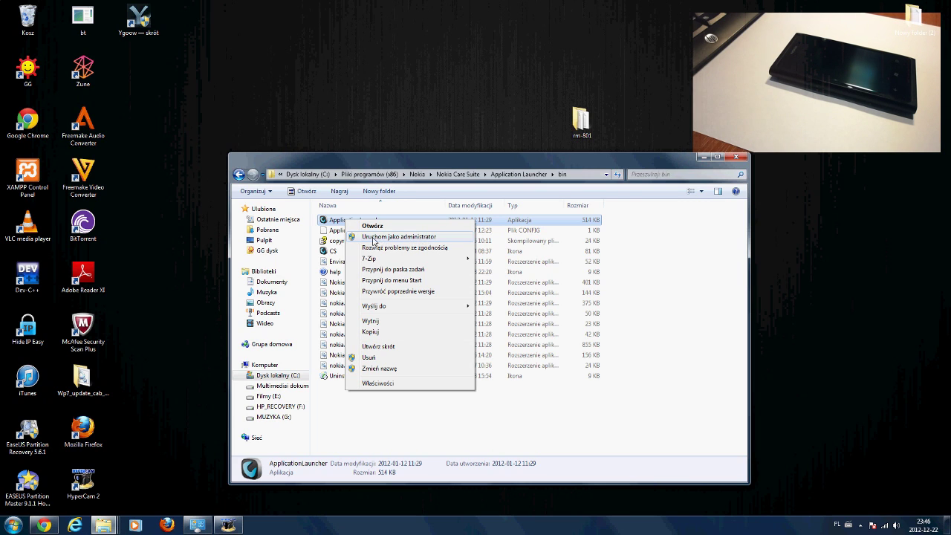
click(378, 240)
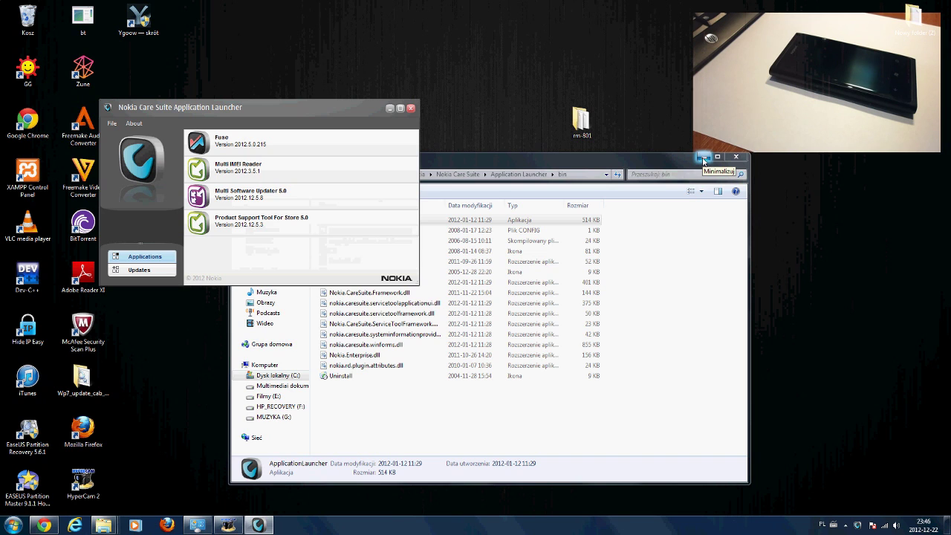
click(702, 158)
drag(312, 113, 379, 27)
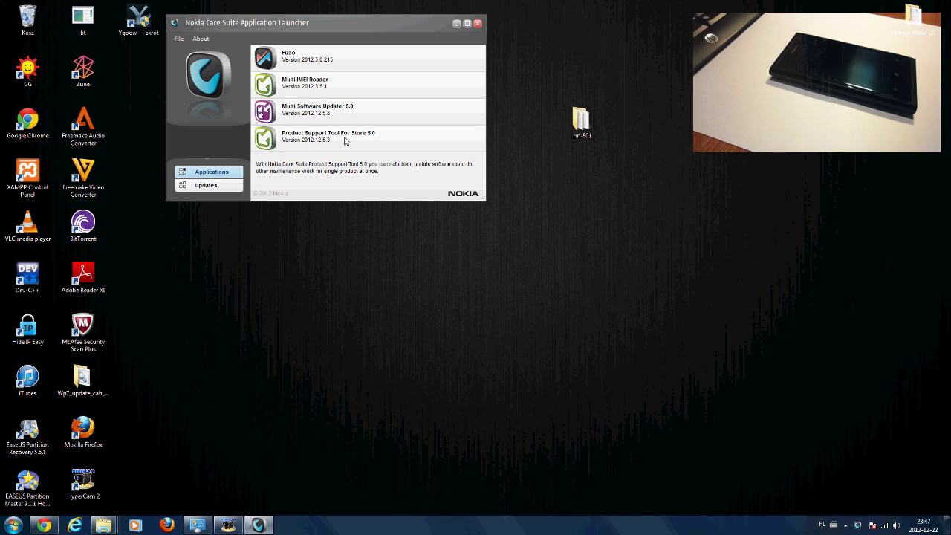
drag(377, 27, 840, 343)
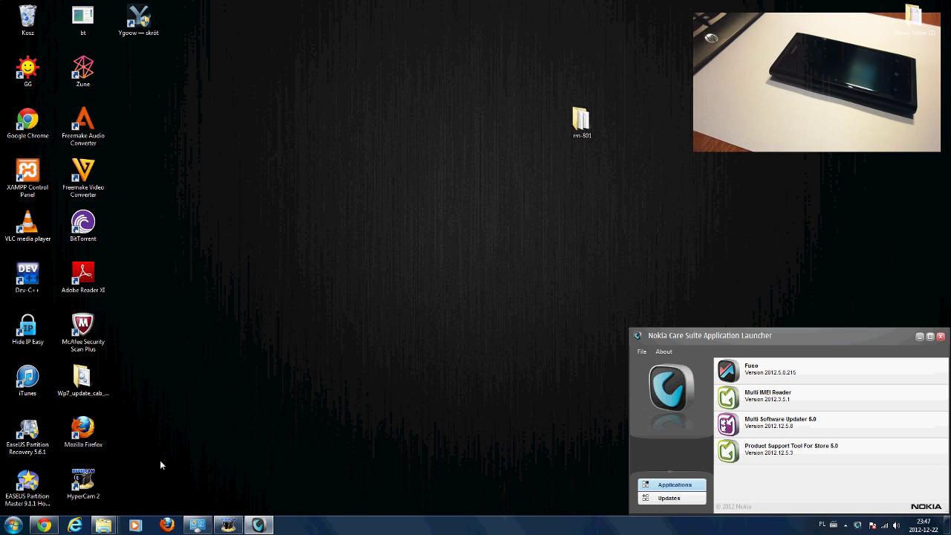
- Open the folder C:\Pliki programów (x86)\Nokia\Nokia Care Suite\Drivers in the existing bin file explorer window
mouse_move(104, 526)
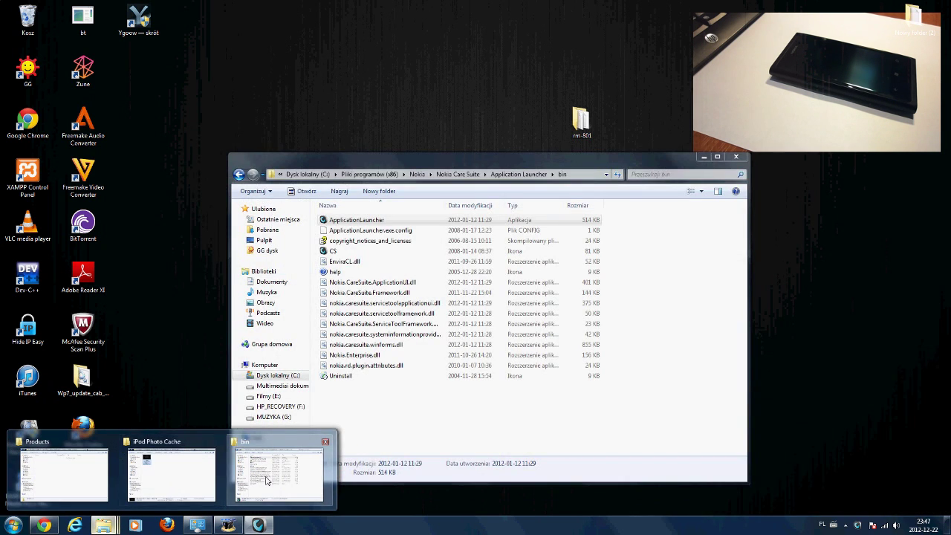
click(268, 479)
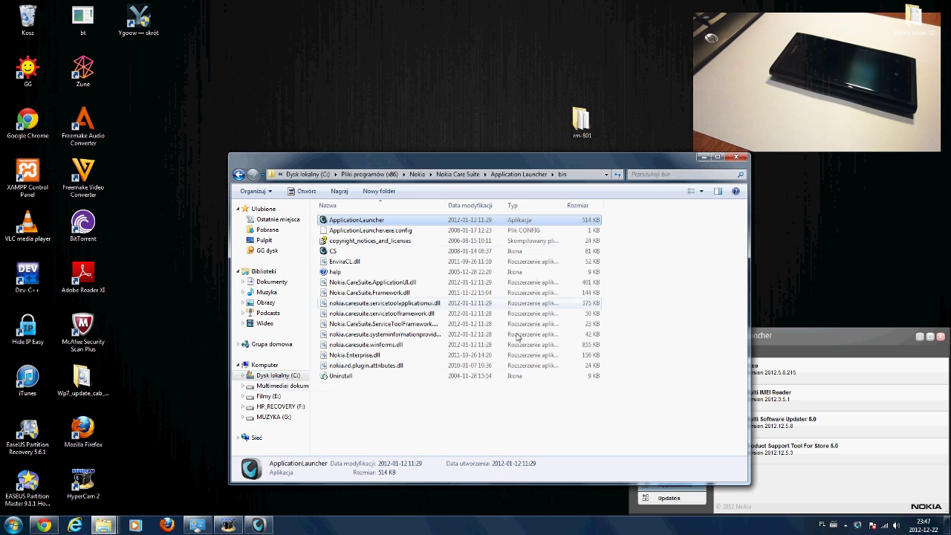
drag(569, 166, 484, 145)
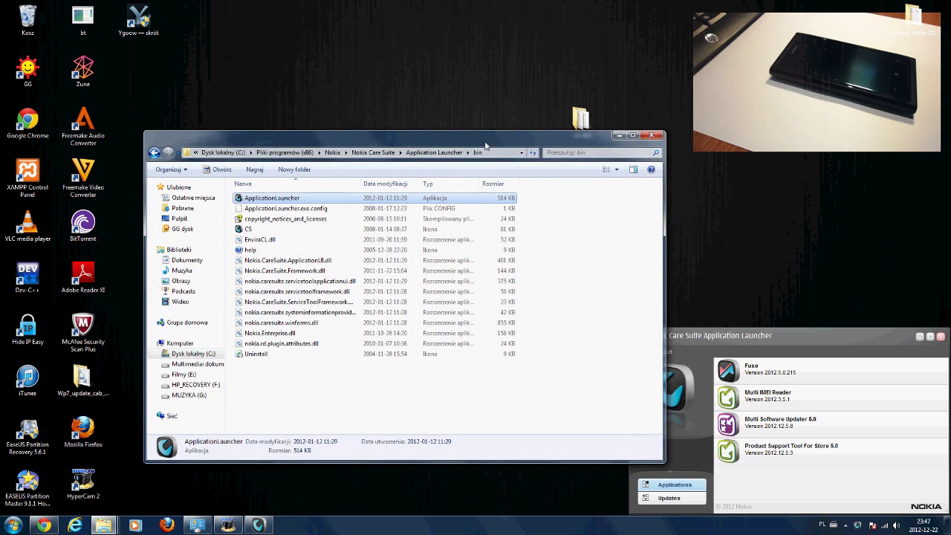
click(193, 355)
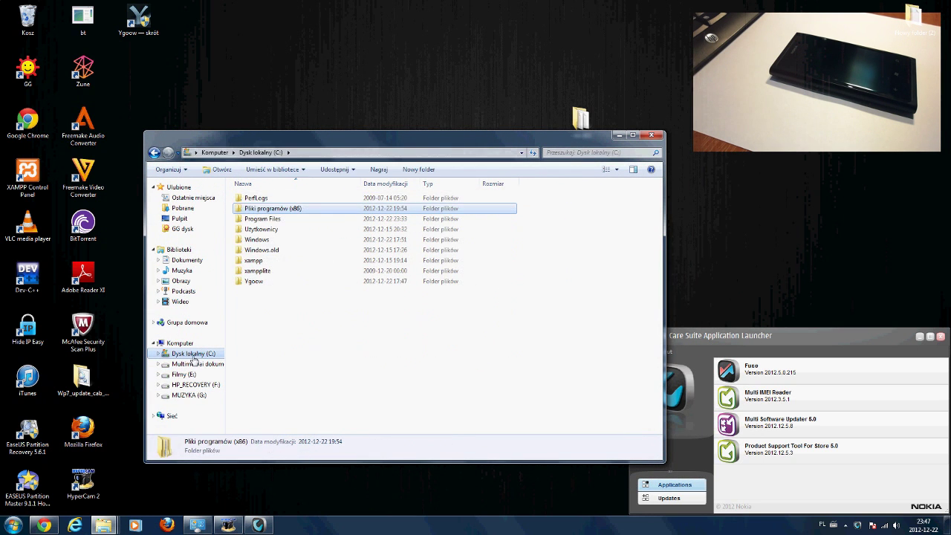
double_click(270, 208)
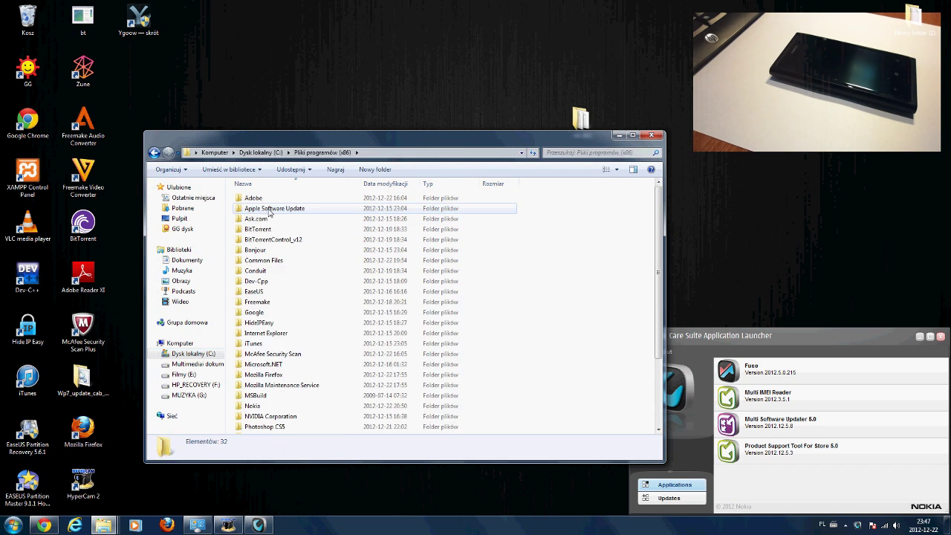
click(156, 153)
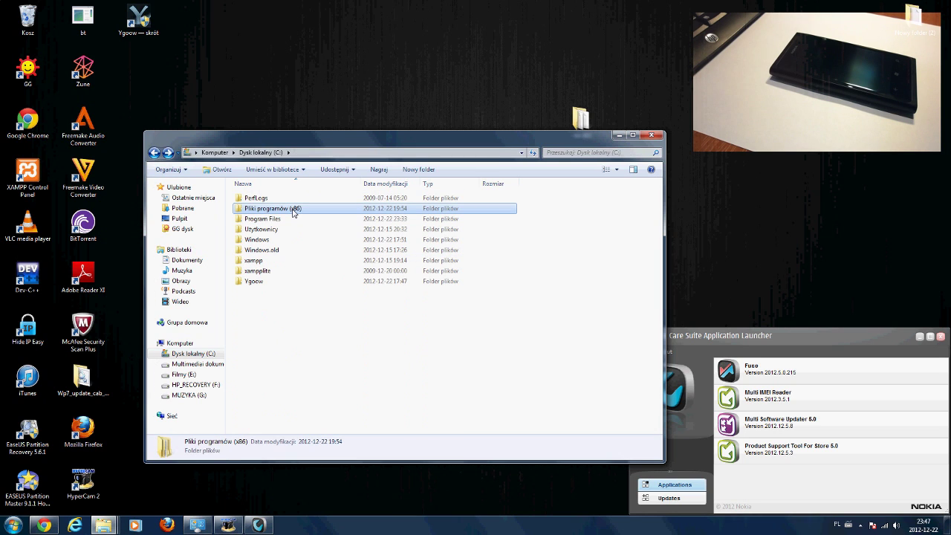
mouse_move(296, 212)
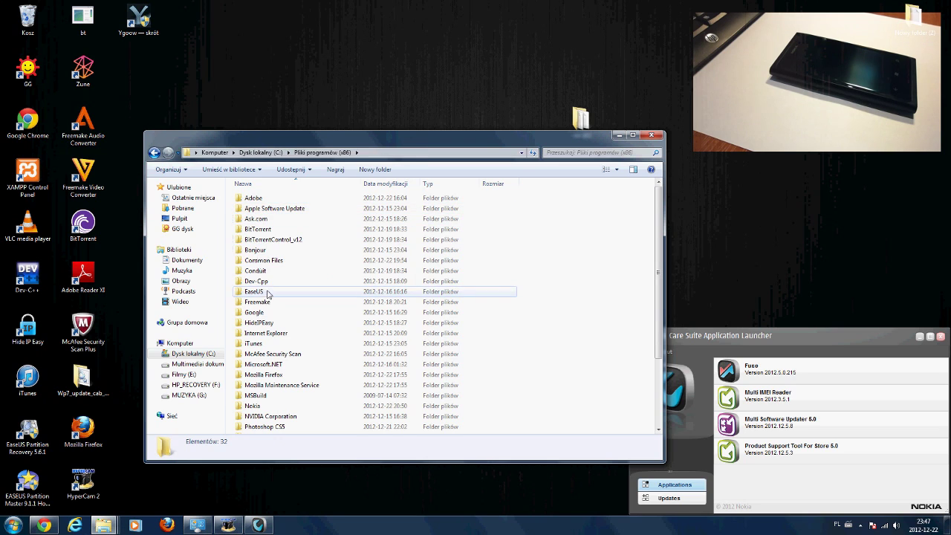
double_click(252, 406)
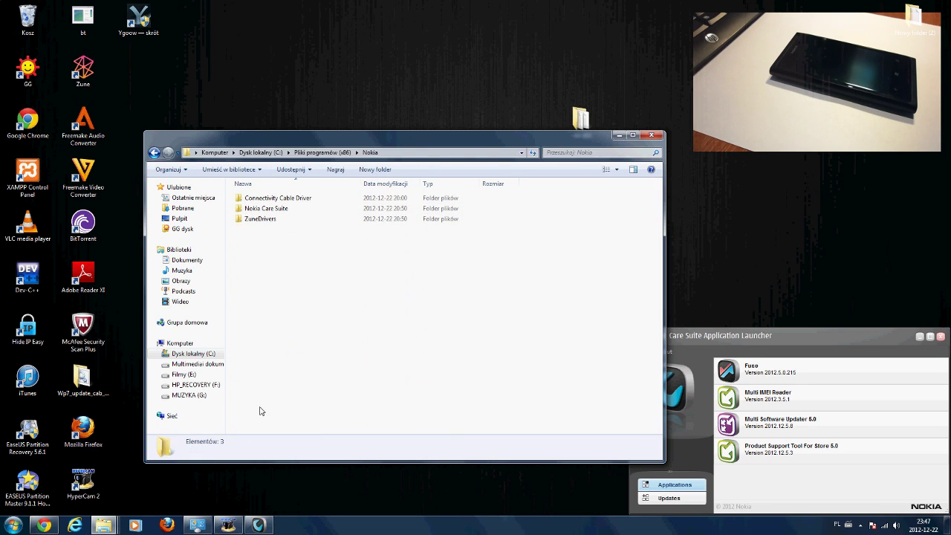
double_click(256, 209)
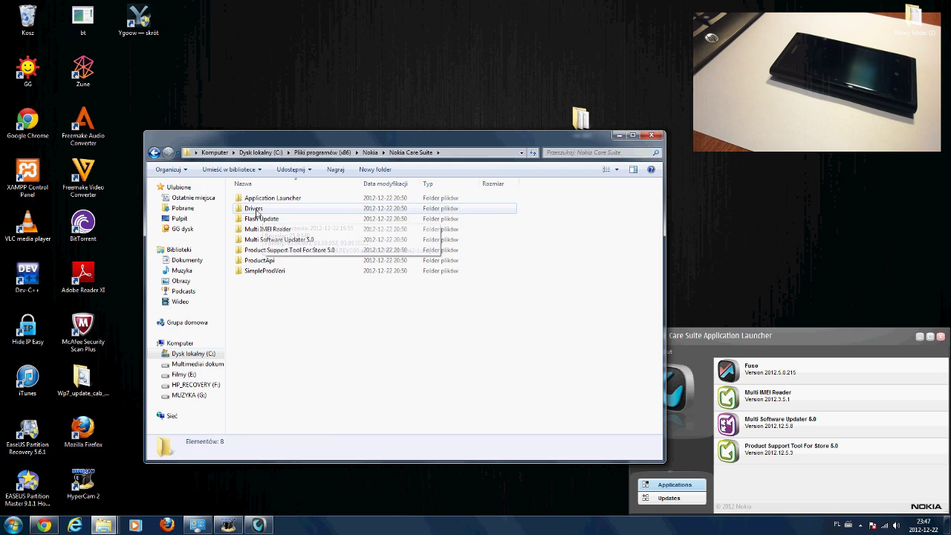
double_click(257, 213)
- Look over all the driver packages in the Drivers folder, including WinUSB Drivers x64 and WinUSB Drivers x86
drag(467, 363, 353, 195)
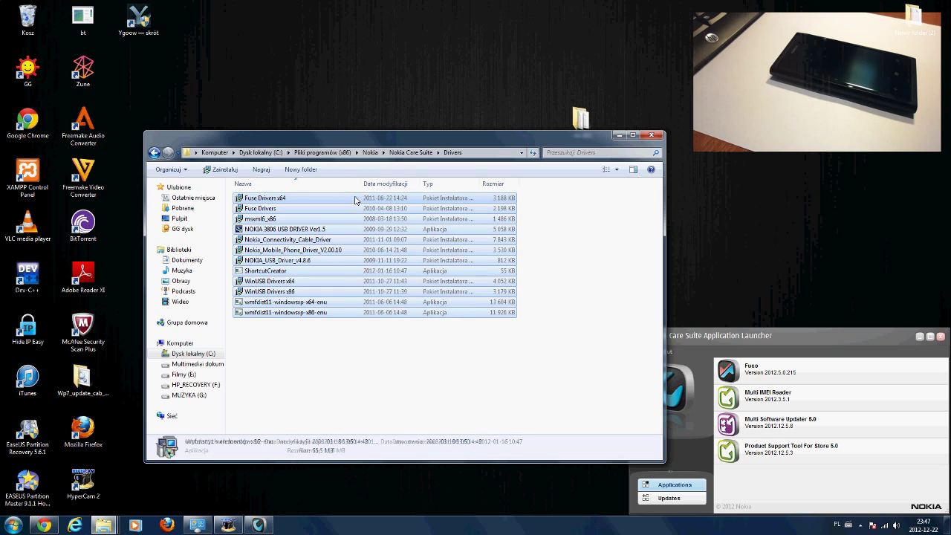
click(529, 312)
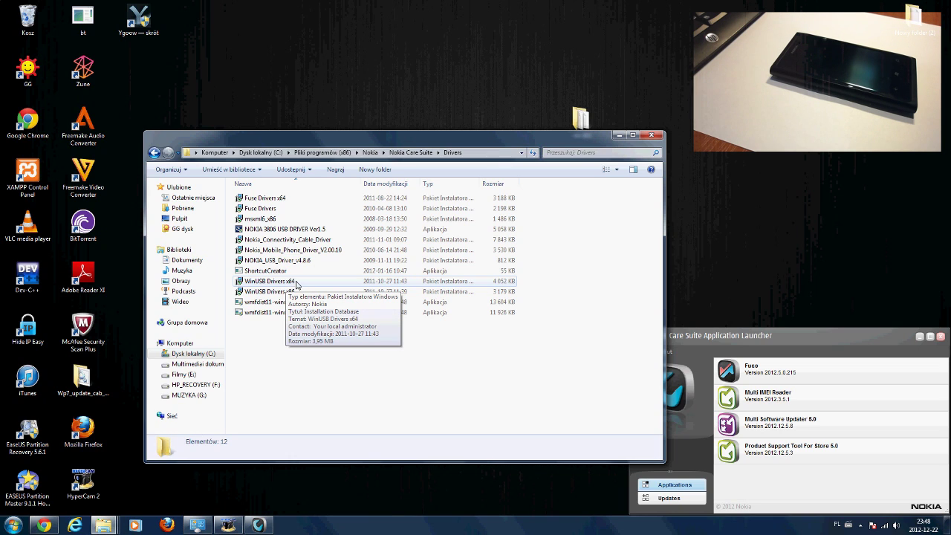
click(292, 284)
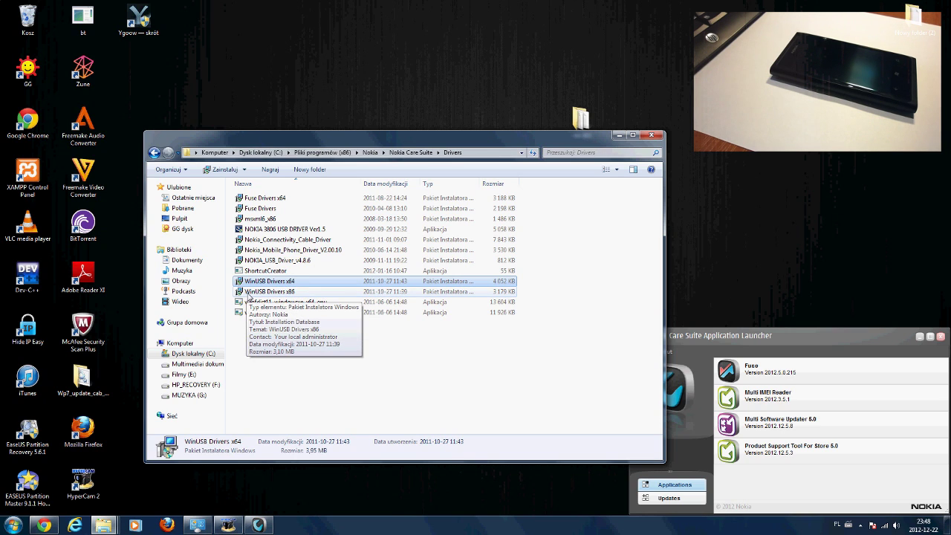
click(251, 292)
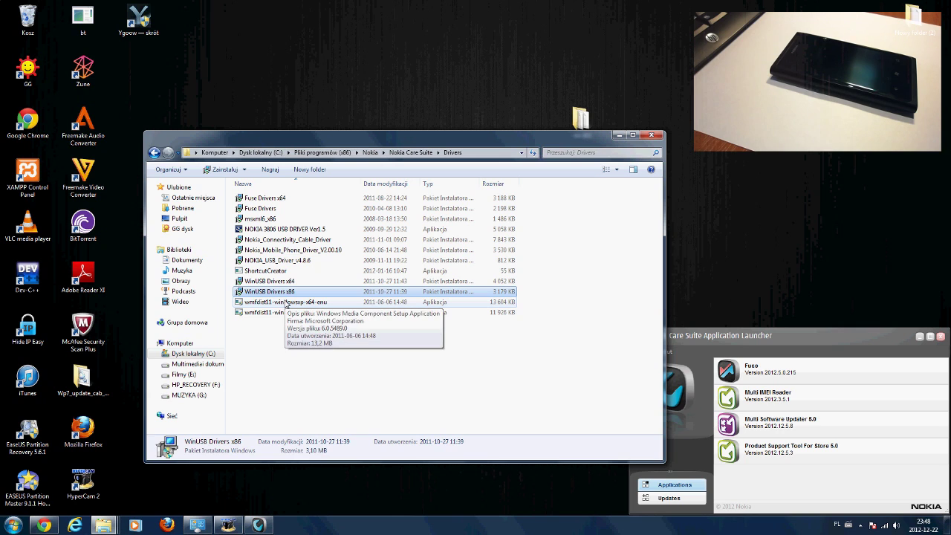
- Start the WinUSB Drivers x64 installer, cancel its setup wizard and close the Drivers folder
click(290, 282)
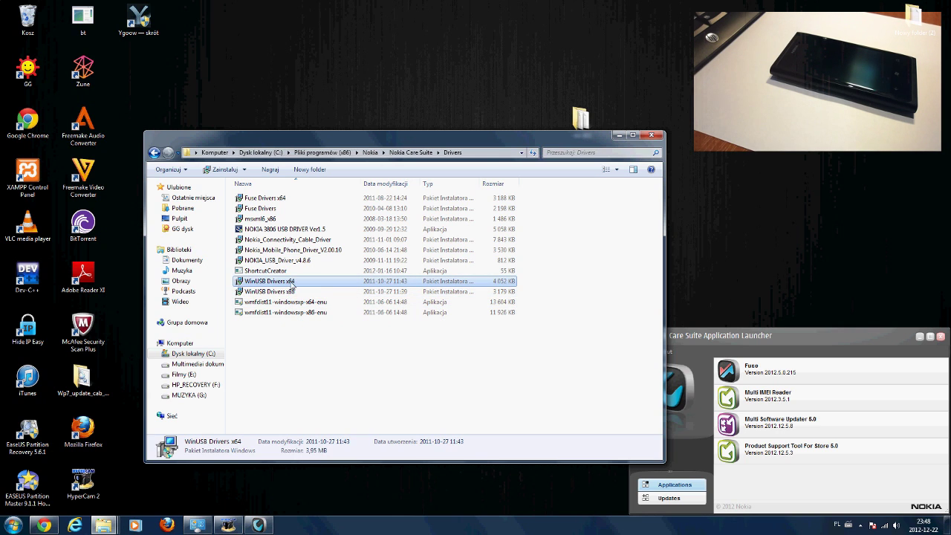
double_click(292, 282)
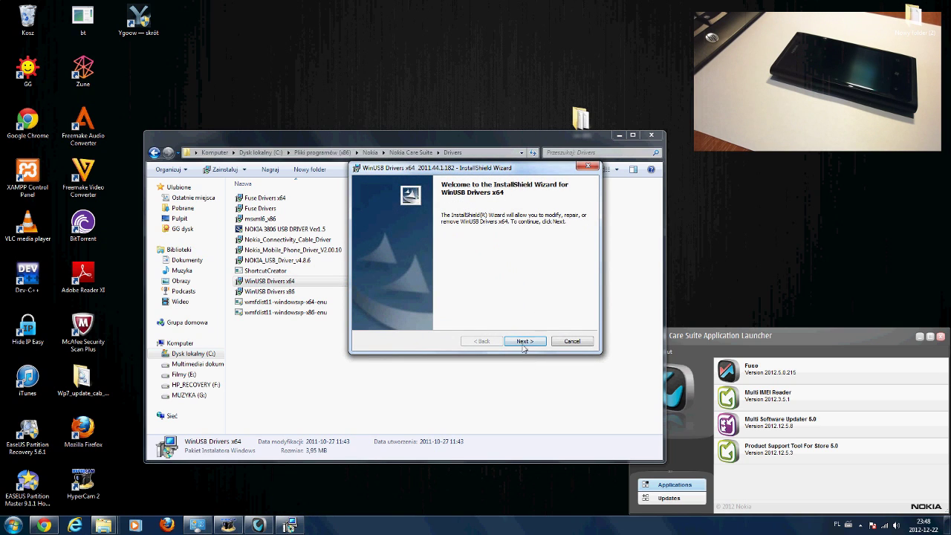
click(588, 167)
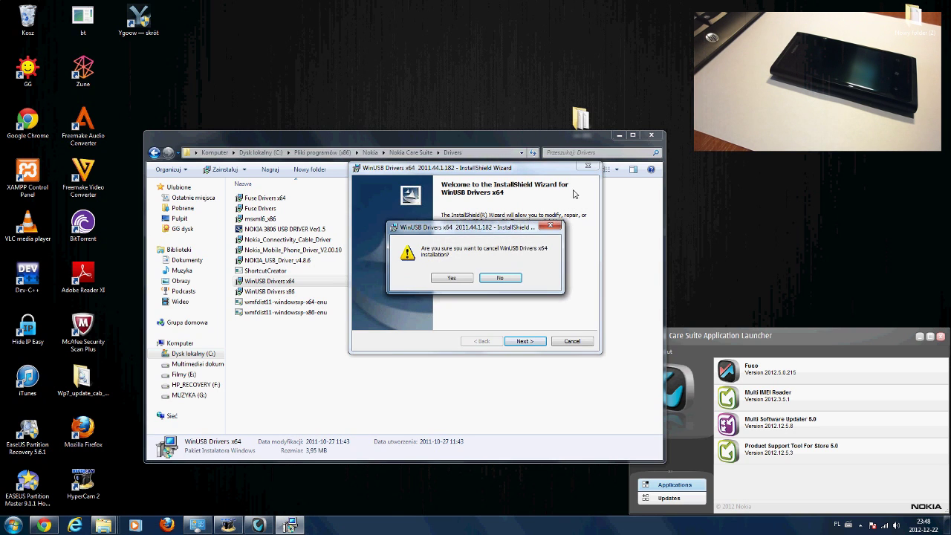
click(442, 279)
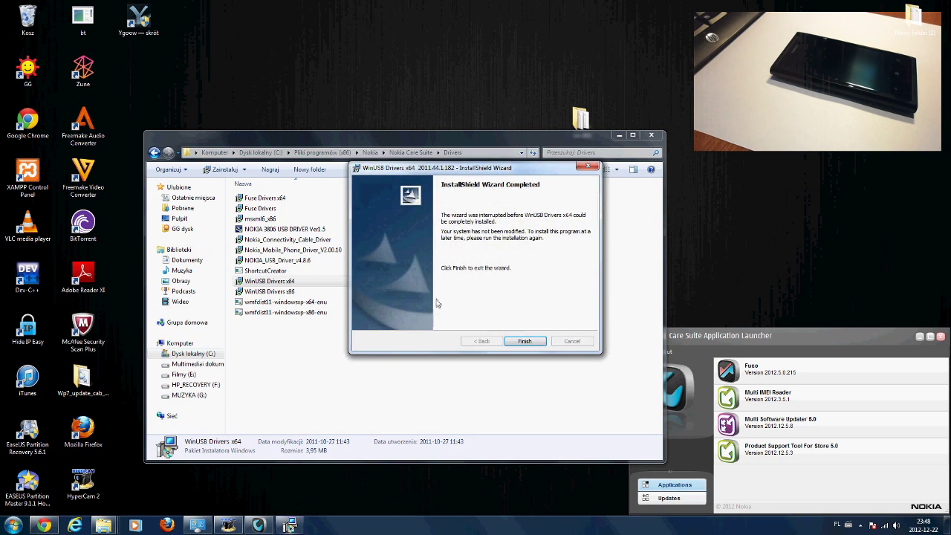
click(524, 340)
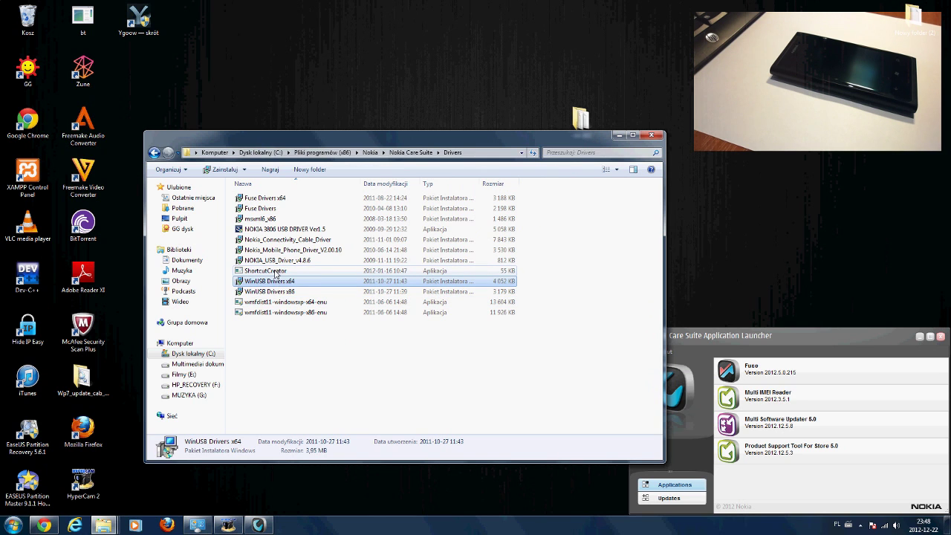
click(650, 137)
- Move the Nokia Care Suite Application Launcher to a free desktop area and start Product Support Tool For Store 5.0 from it
drag(784, 337, 277, 72)
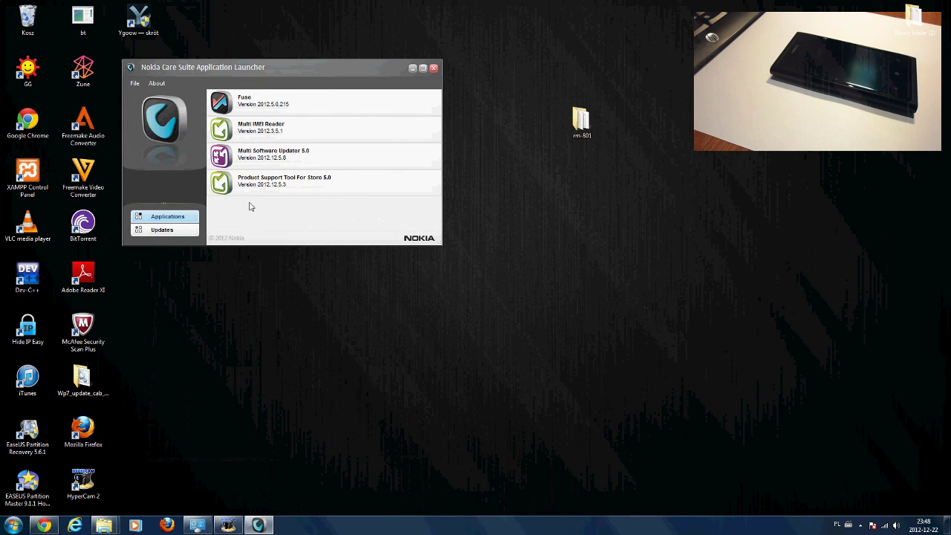
mouse_move(251, 189)
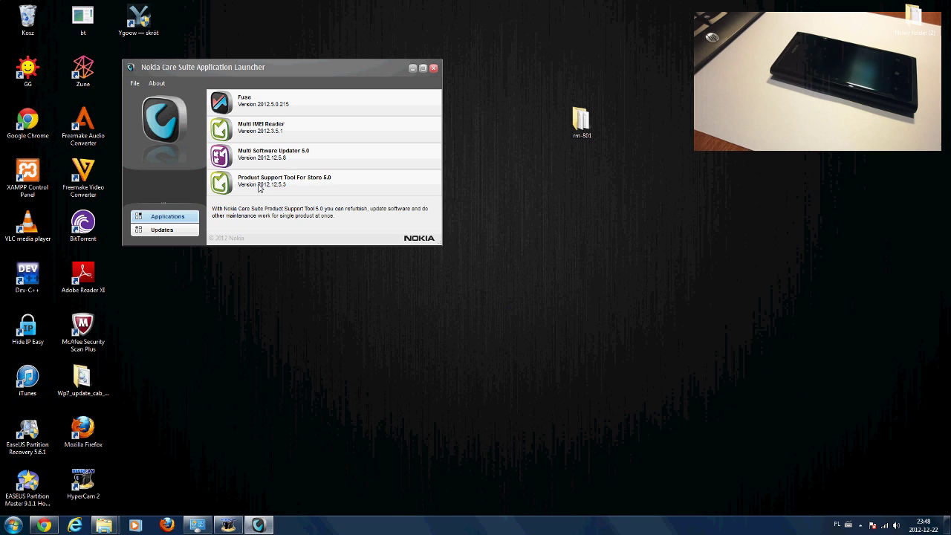
click(258, 189)
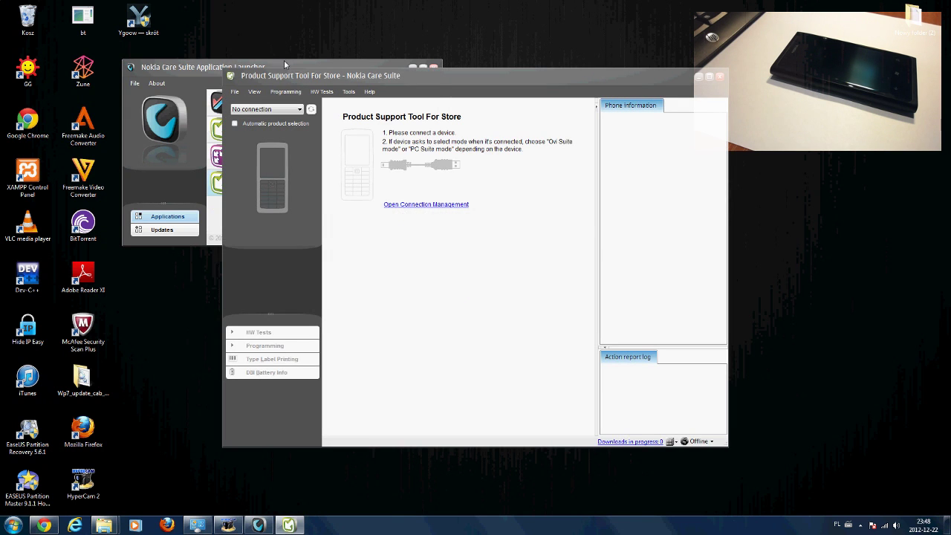
- Minimize the Application Launcher and move the Product Support Tool window down to clear the desktop above it
drag(283, 62, 288, 20)
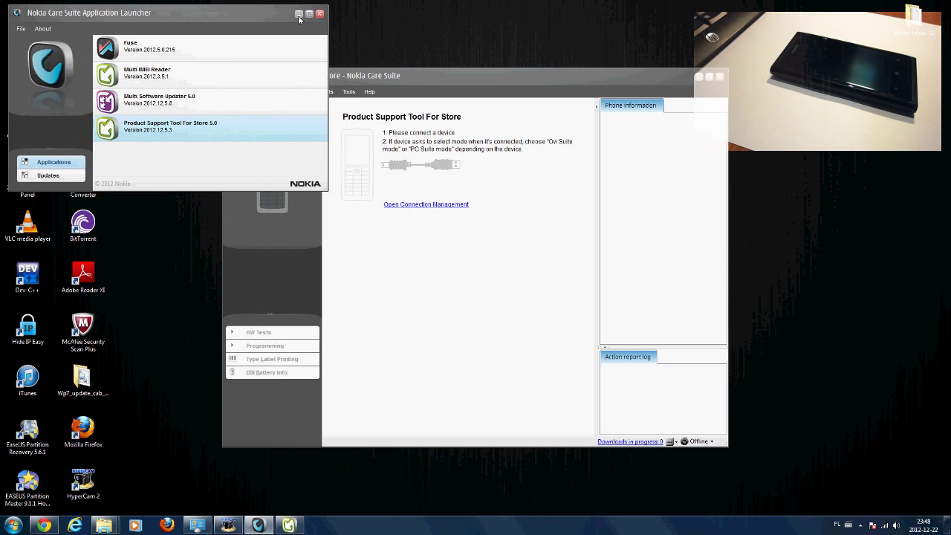
click(299, 15)
drag(483, 80, 454, 77)
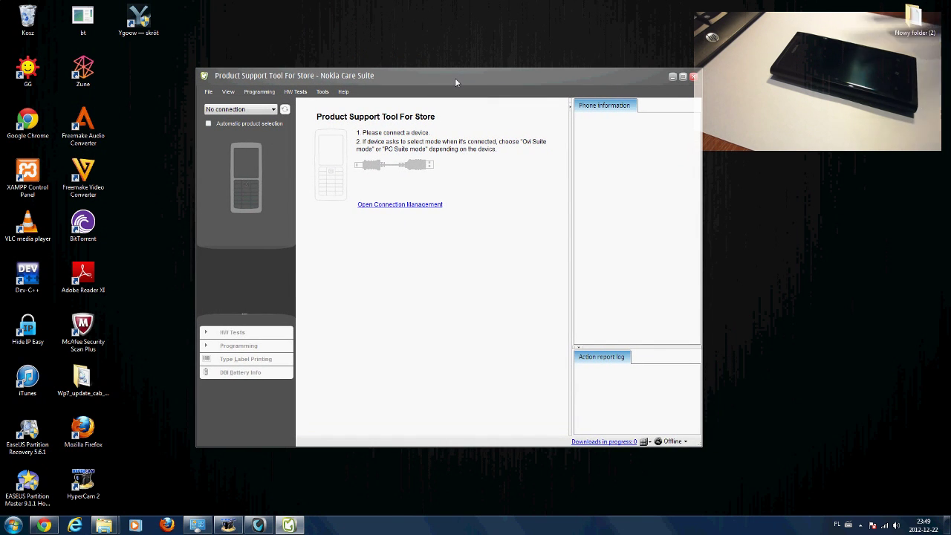
drag(425, 78, 410, 151)
- Examine the files in the rm-801 desktop folder, close it and place its icon above the Product Support Tool window
drag(599, 139, 543, 87)
double_click(544, 87)
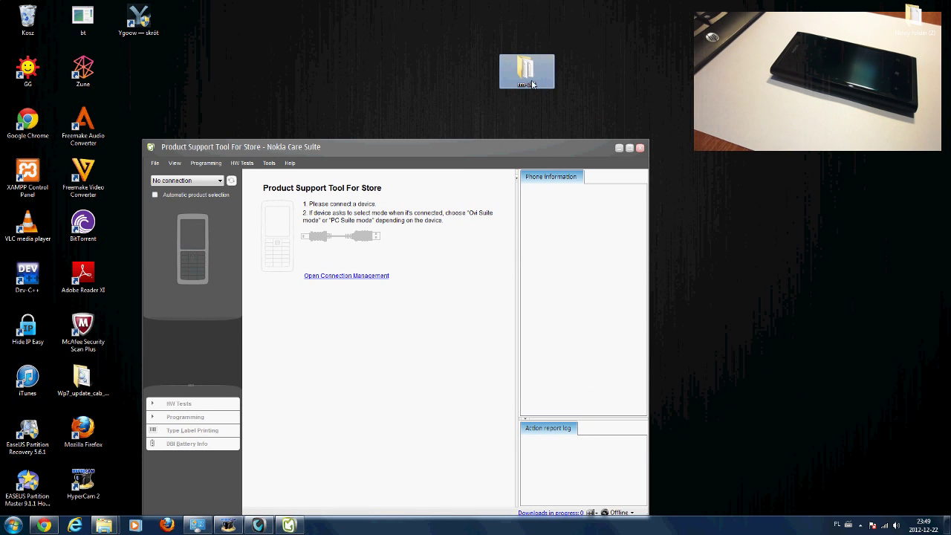
drag(314, 334, 286, 201)
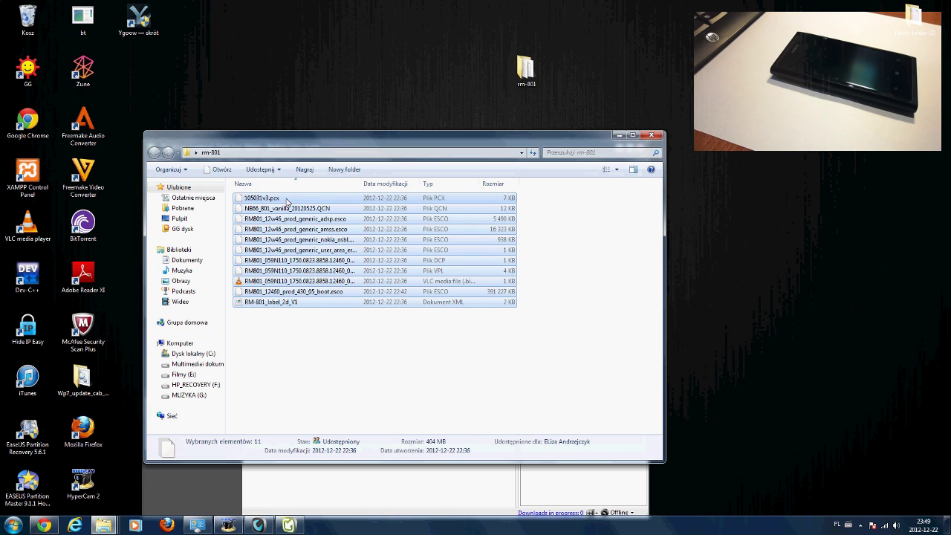
click(565, 278)
click(651, 135)
drag(526, 70, 460, 92)
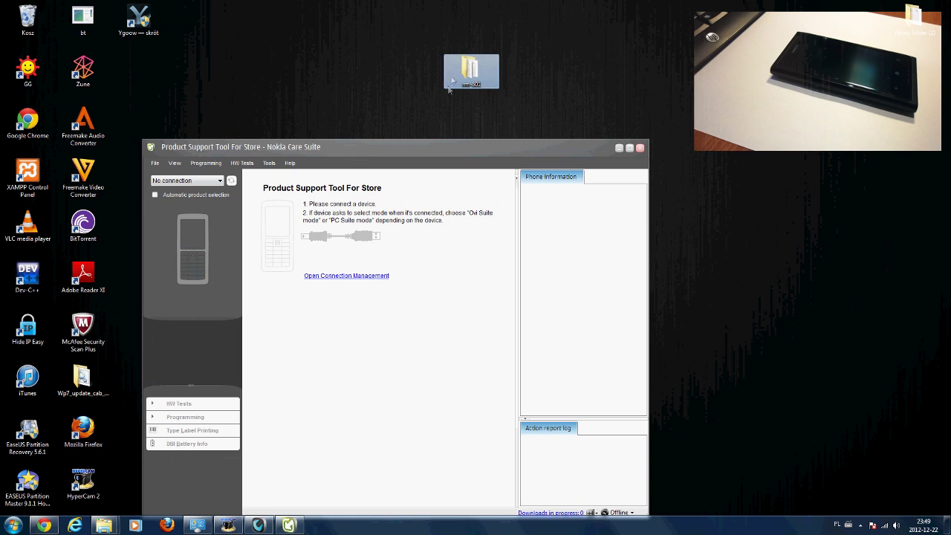
- Open the folder C:\Pliki programów (x86)\Common Files\Nokia\DataPackage\Products in the already open Products explorer window
click(103, 525)
click(63, 476)
drag(587, 24, 561, 162)
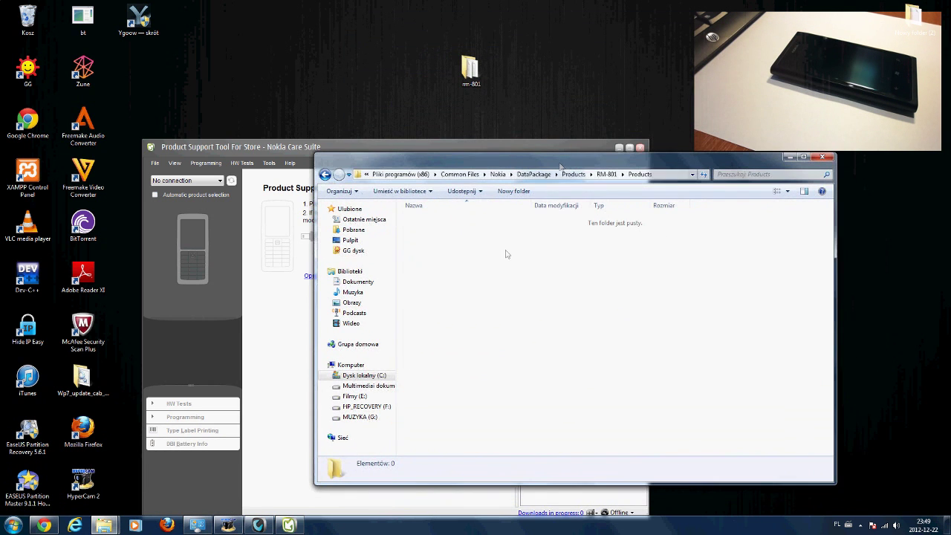
click(355, 376)
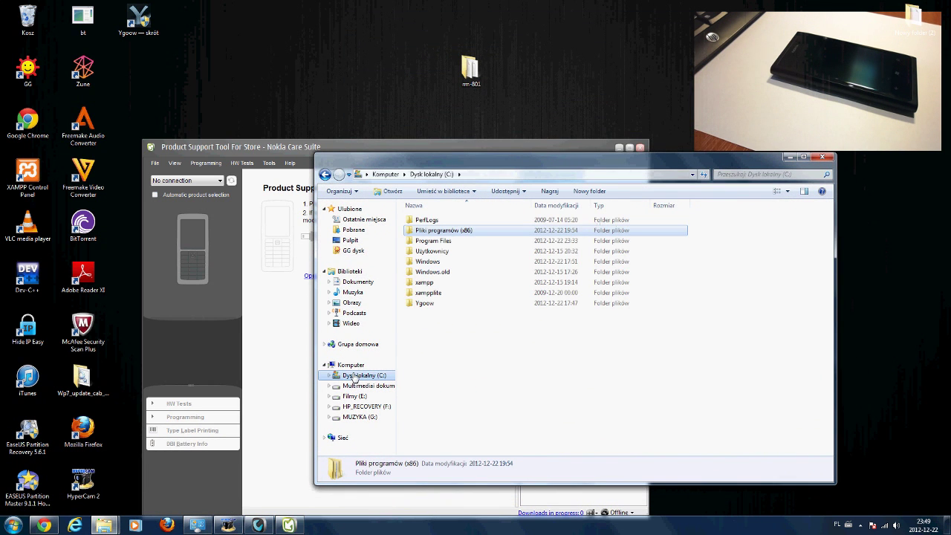
double_click(436, 231)
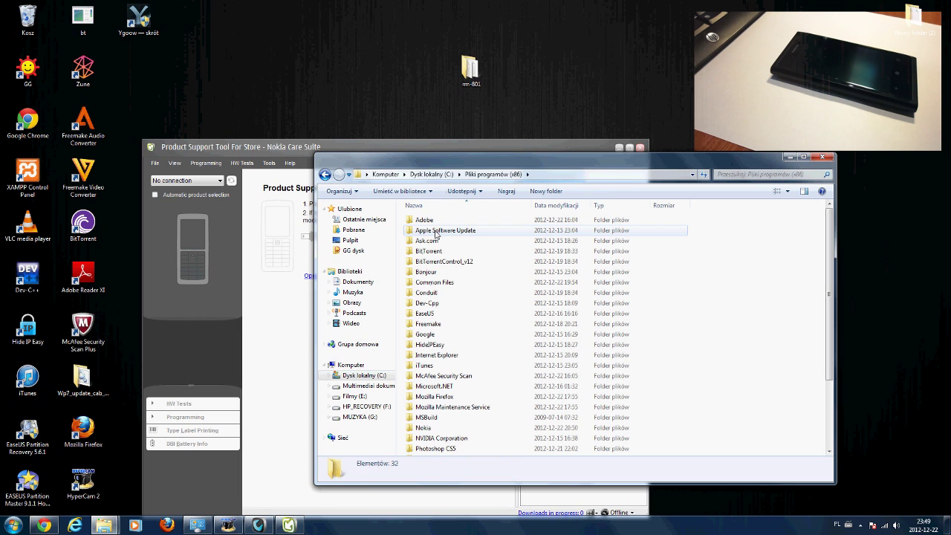
double_click(433, 283)
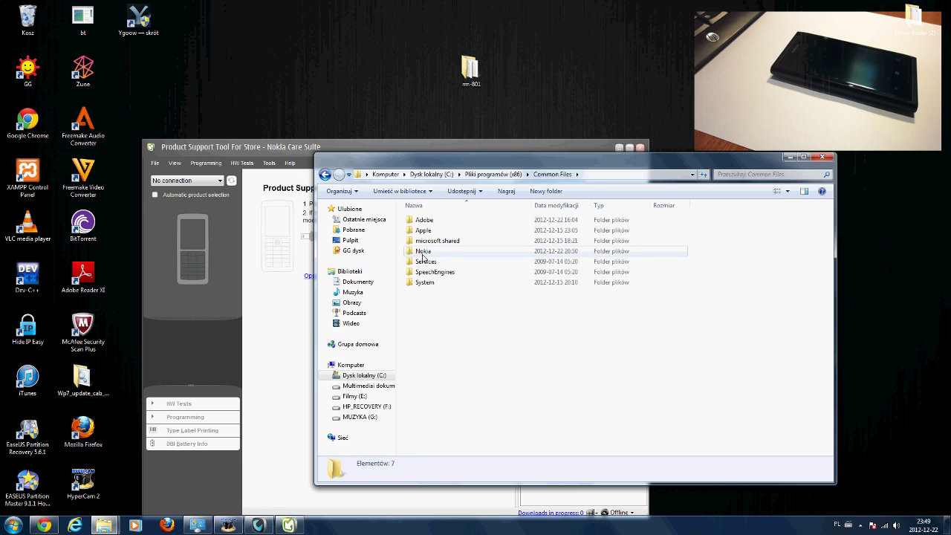
double_click(422, 251)
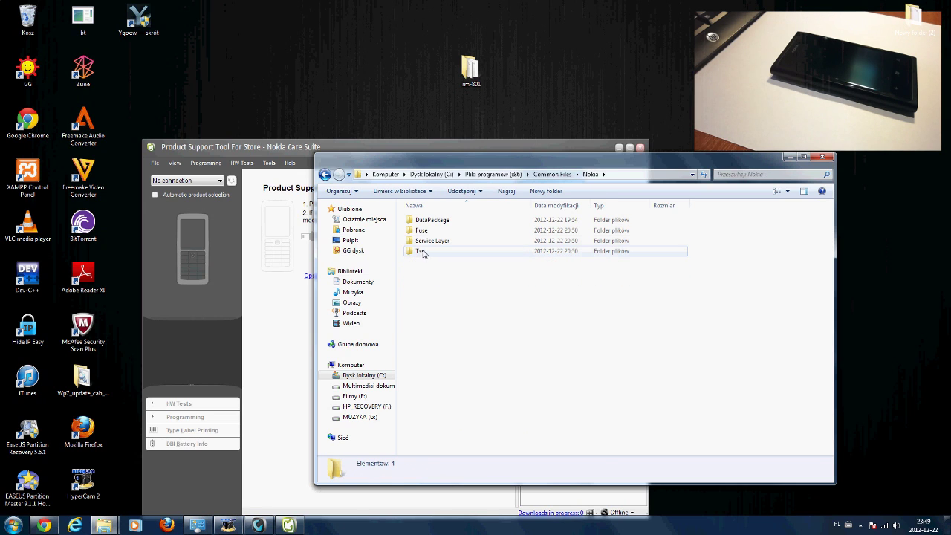
double_click(425, 223)
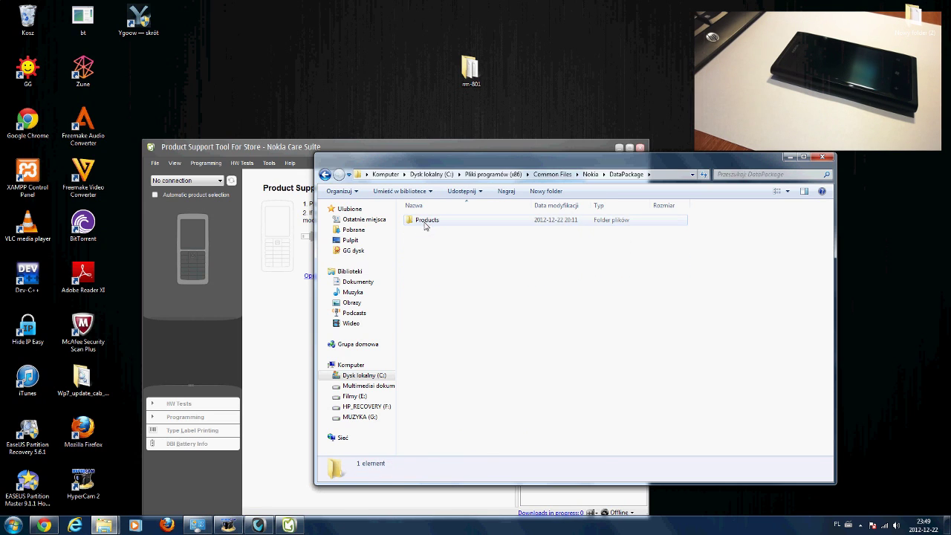
double_click(425, 220)
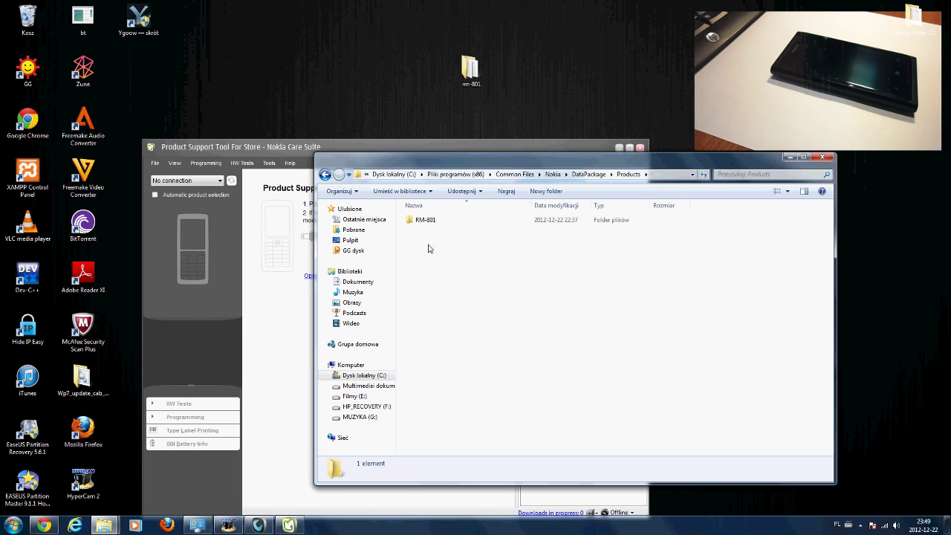
- Try to place the desktop rm-801 folder in Products, and decline merging it with the existing RM-801 folder
click(471, 74)
drag(471, 79, 446, 271)
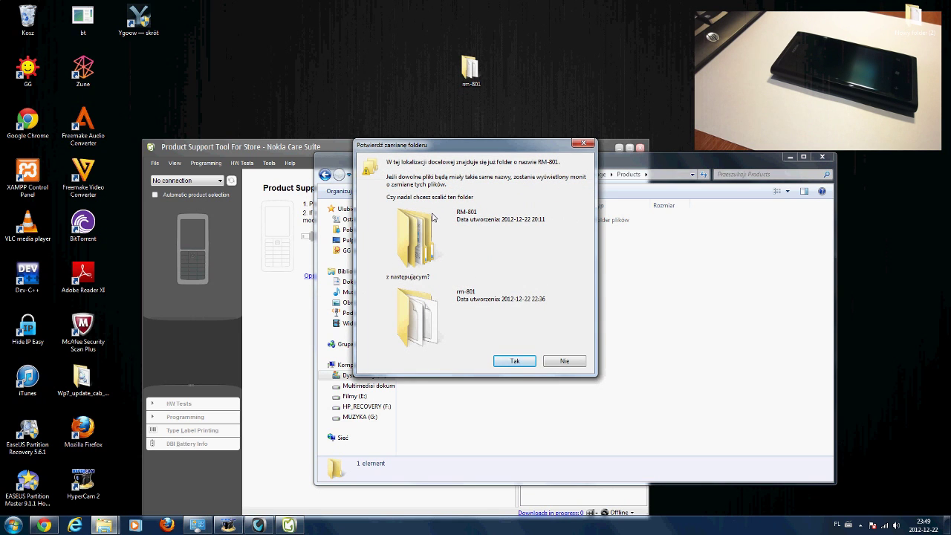
click(564, 361)
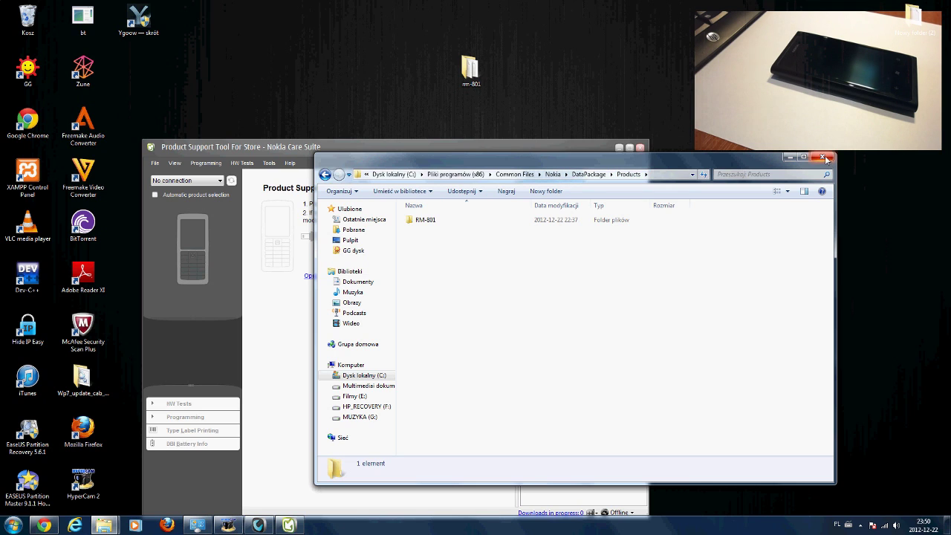
double_click(439, 225)
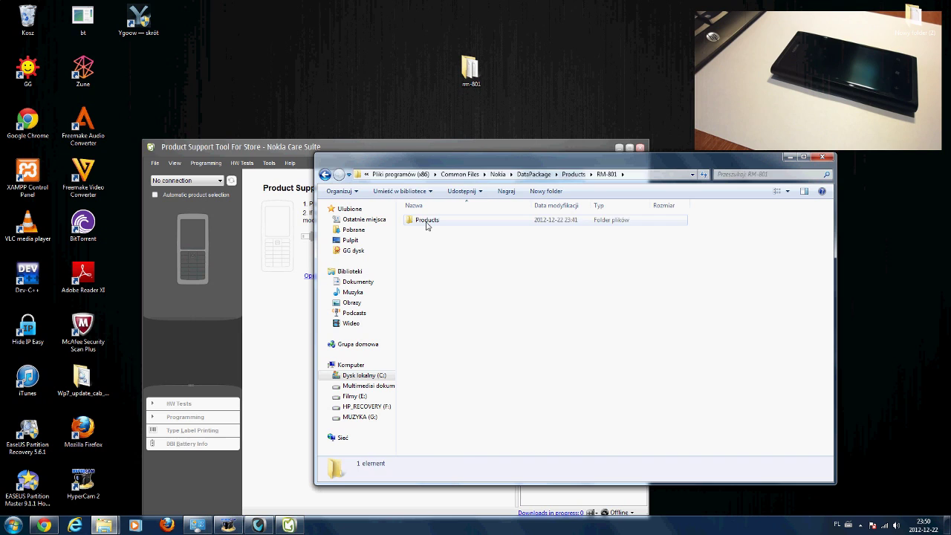
double_click(427, 220)
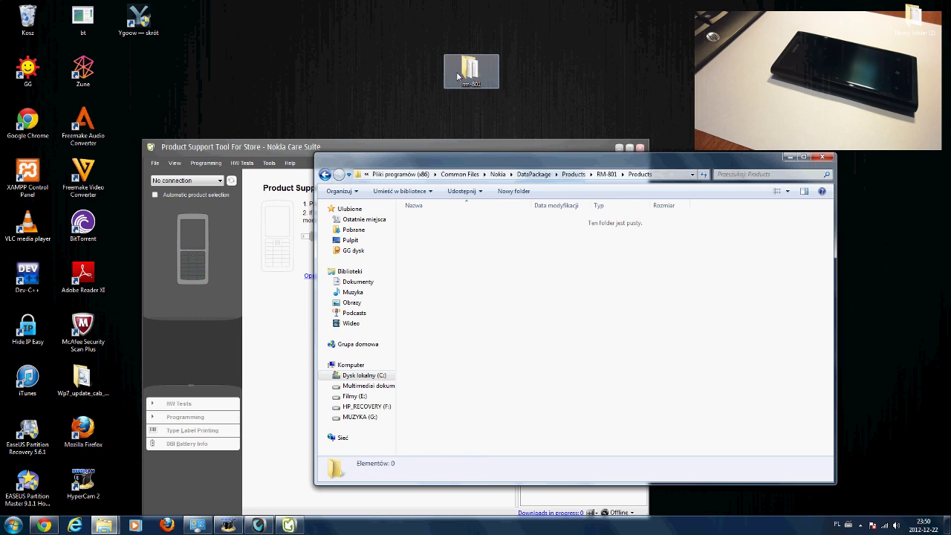
drag(472, 71, 458, 243)
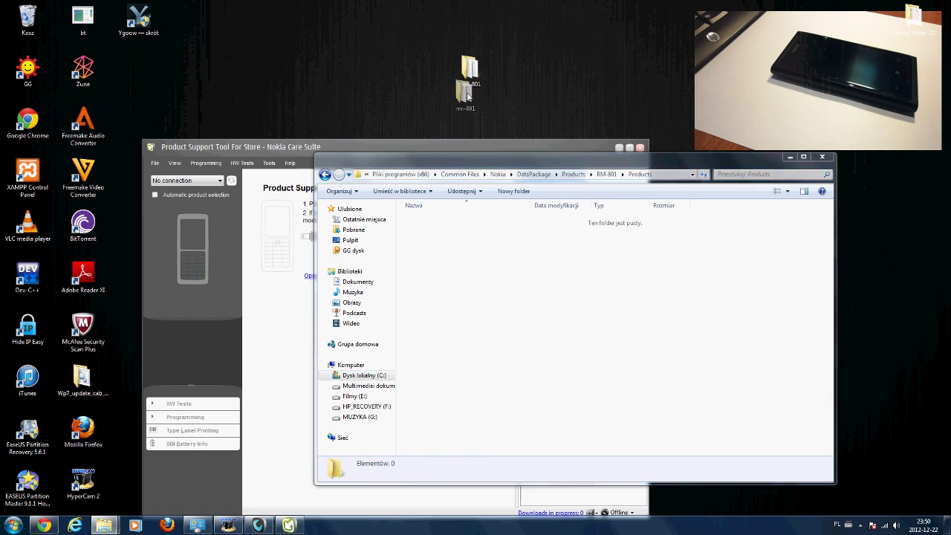
click(563, 305)
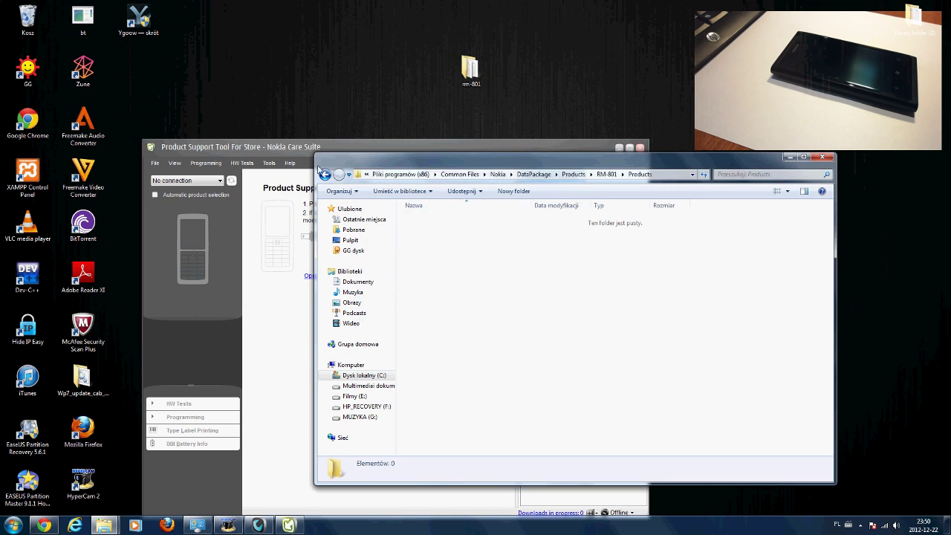
click(324, 174)
click(324, 174)
- Move the desktop rm-801 folder into Products, merging it with the existing RM-801 folder and granting administrator permission for all items
drag(466, 91, 456, 269)
click(502, 360)
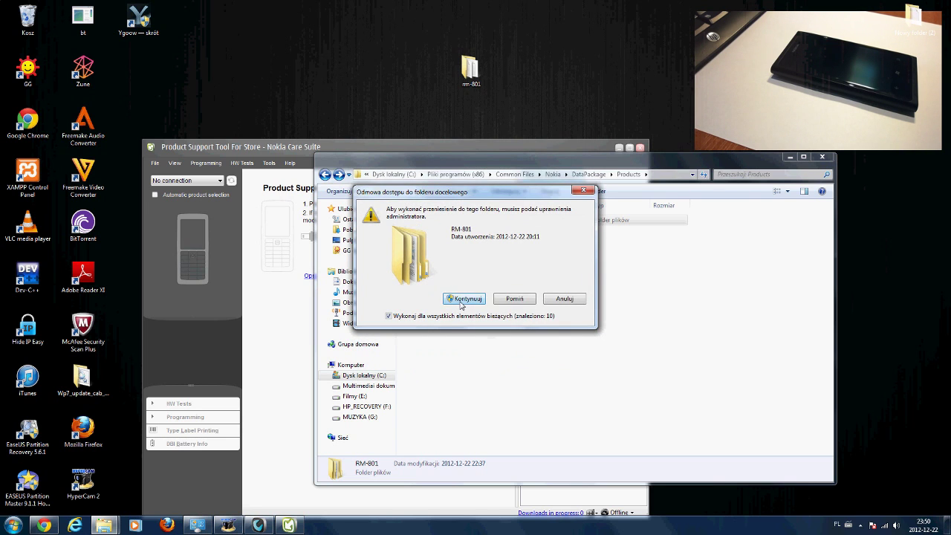
click(462, 298)
- Examine the files in the merged RM-801 folder and close the Products explorer window
double_click(428, 221)
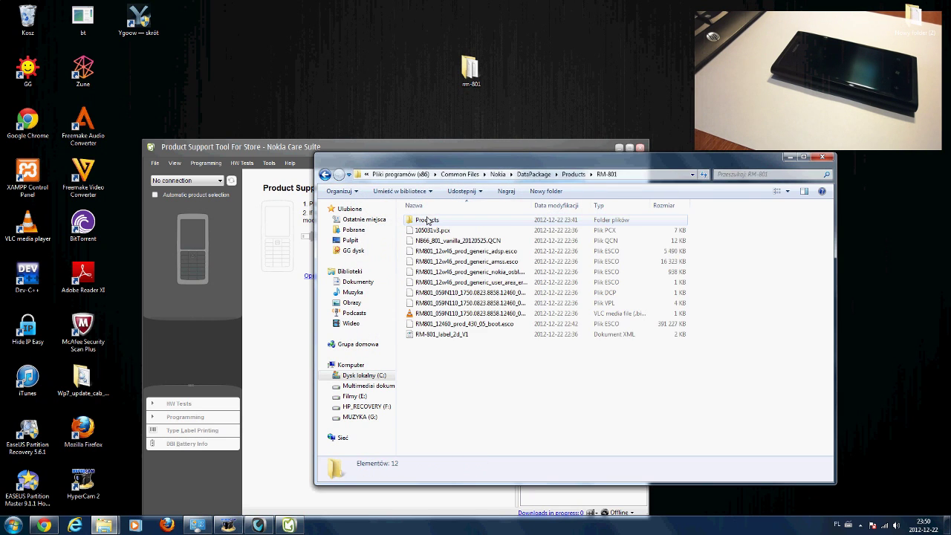
click(326, 175)
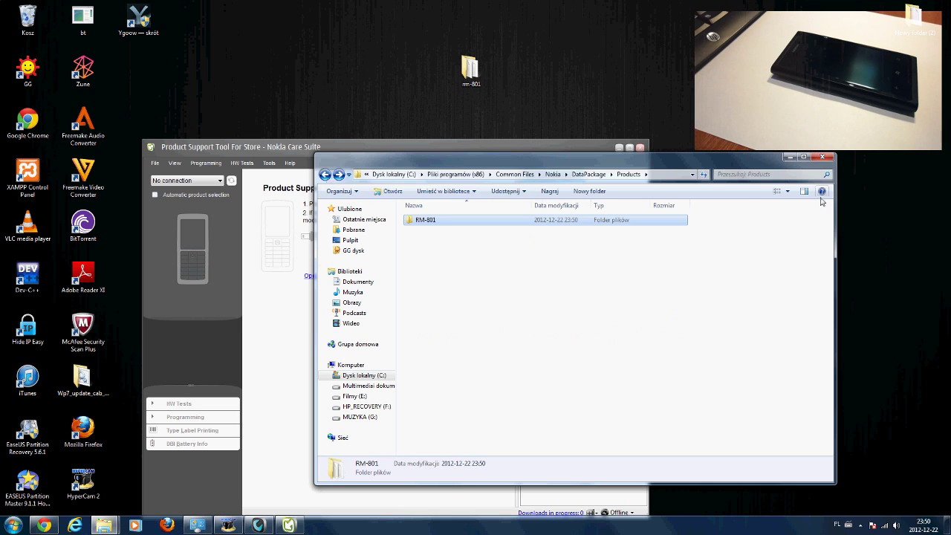
click(822, 157)
- Reposition the Product Support Tool window closer to the centre of the desktop and look at its connection choices
drag(392, 150, 467, 127)
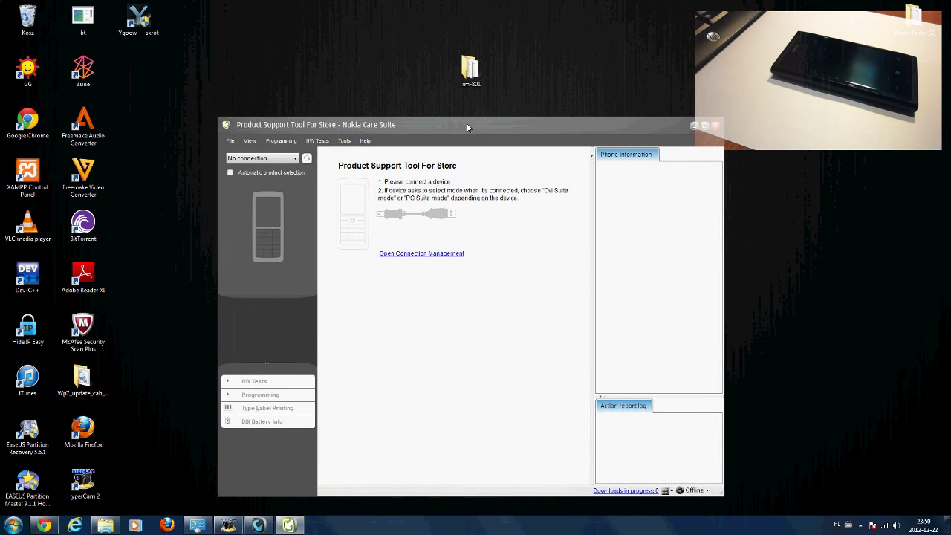
click(295, 161)
click(294, 161)
- Open the product RM-801 (Nokia Lumia 800) in the Product Support Tool
click(231, 141)
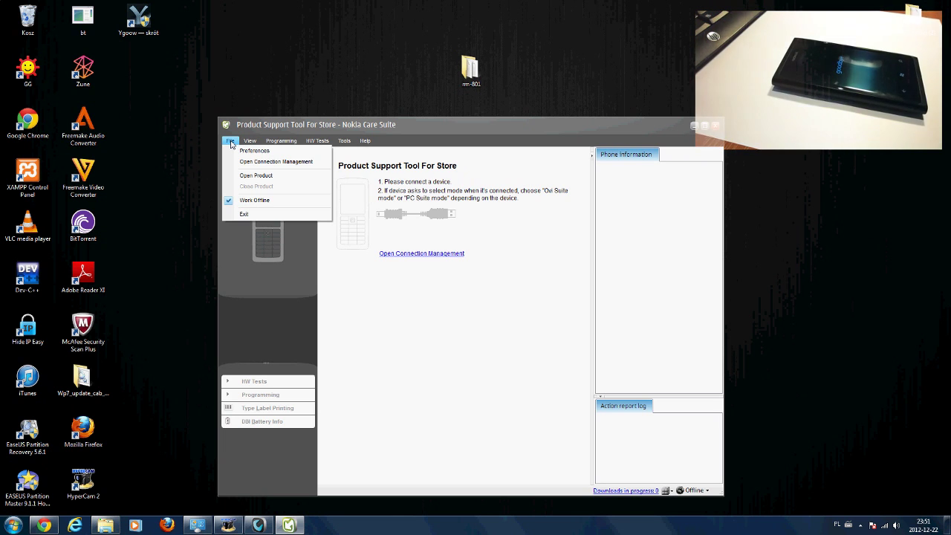
click(230, 143)
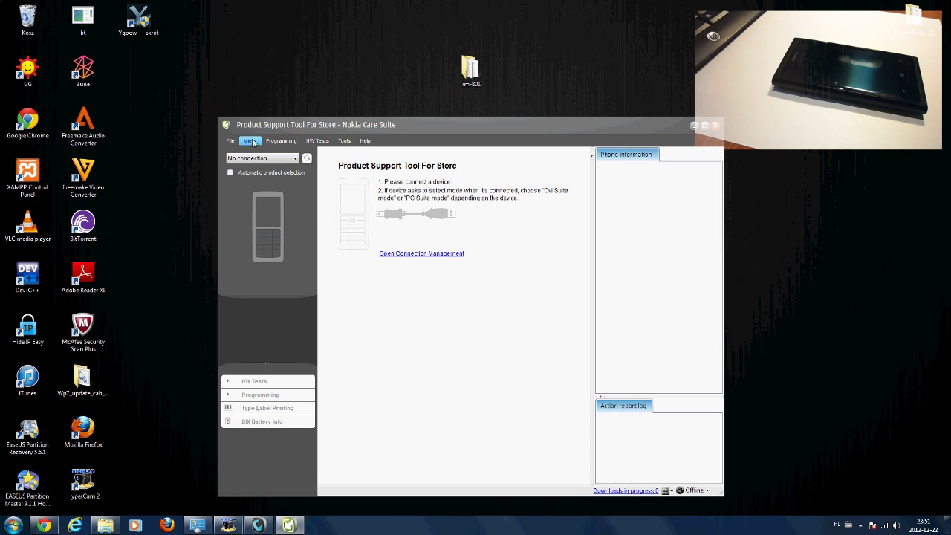
click(227, 142)
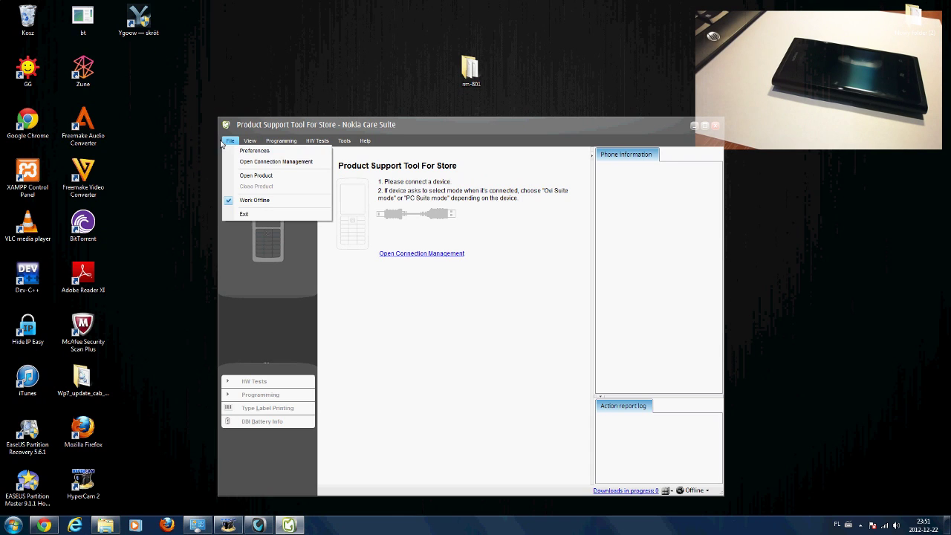
click(252, 177)
drag(566, 280, 565, 292)
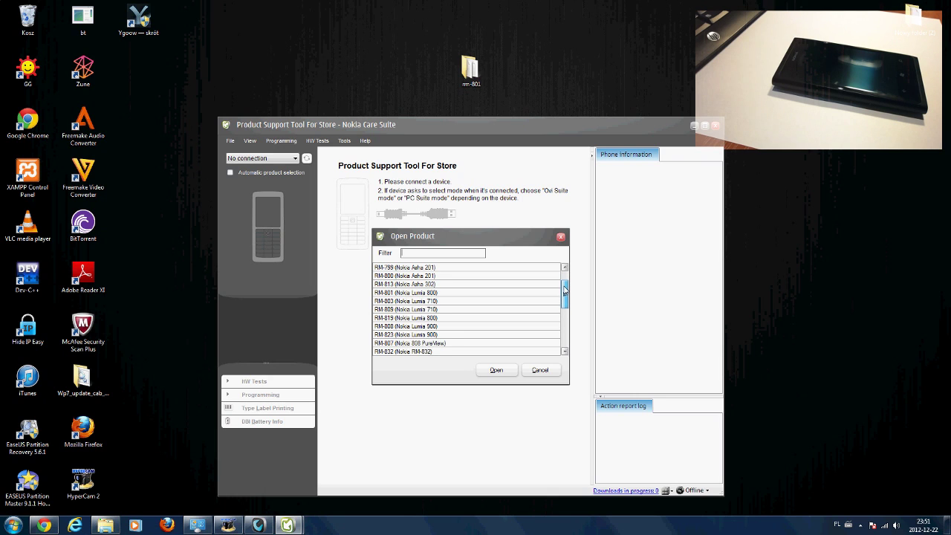
click(405, 294)
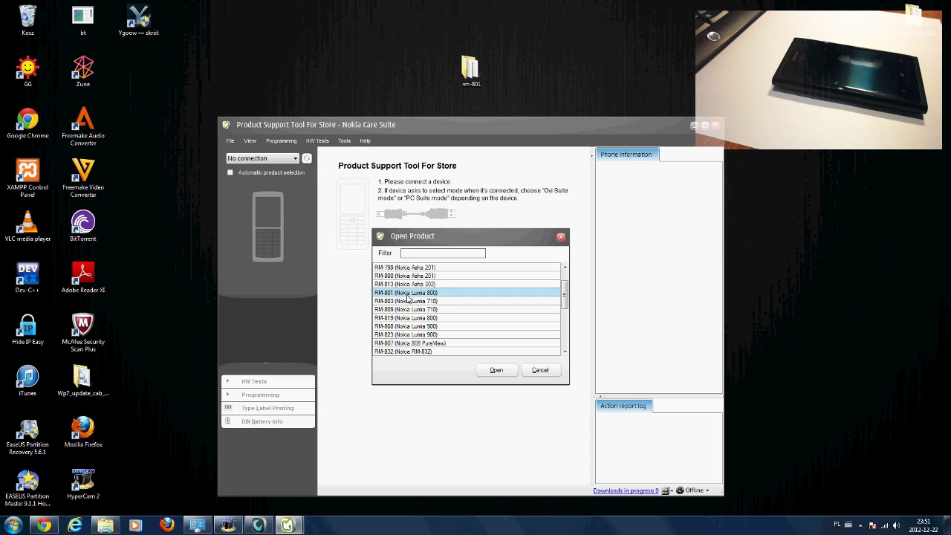
click(498, 373)
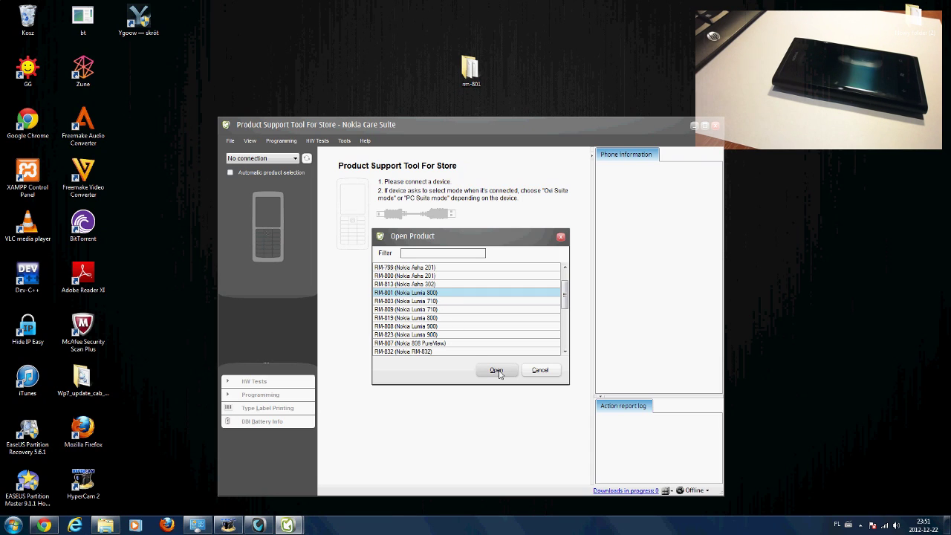
double_click(431, 293)
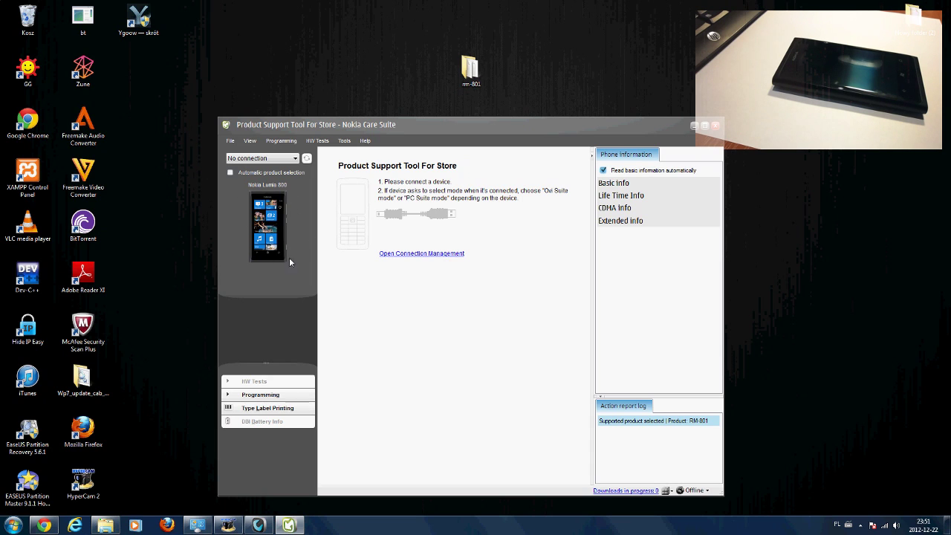
- Move the Product Support Tool window up slightly and open the Recovery programming function for the Nokia Lumia 800
drag(574, 124, 575, 117)
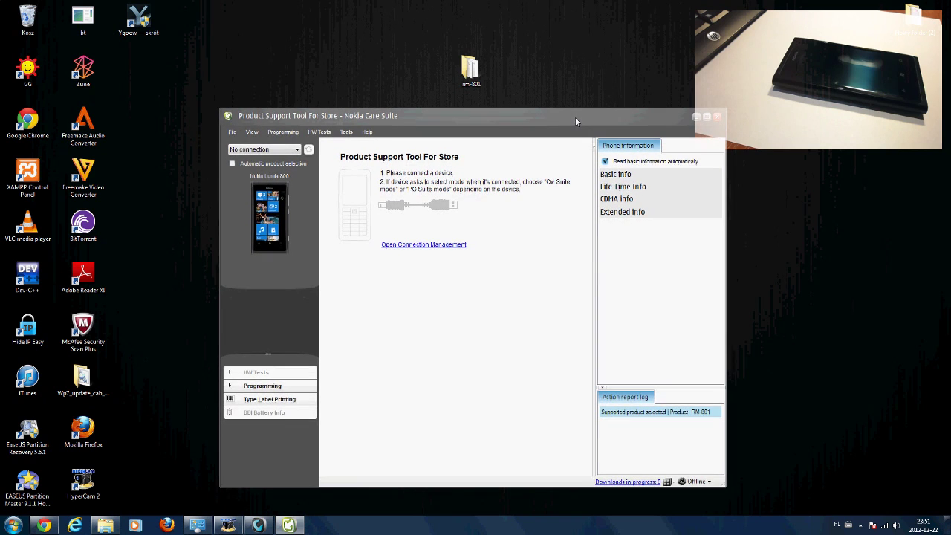
click(258, 387)
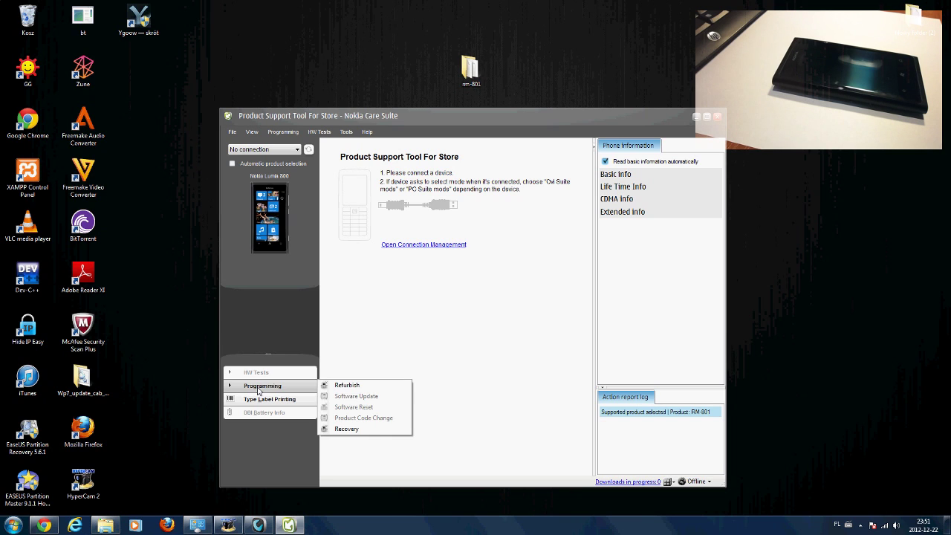
click(346, 430)
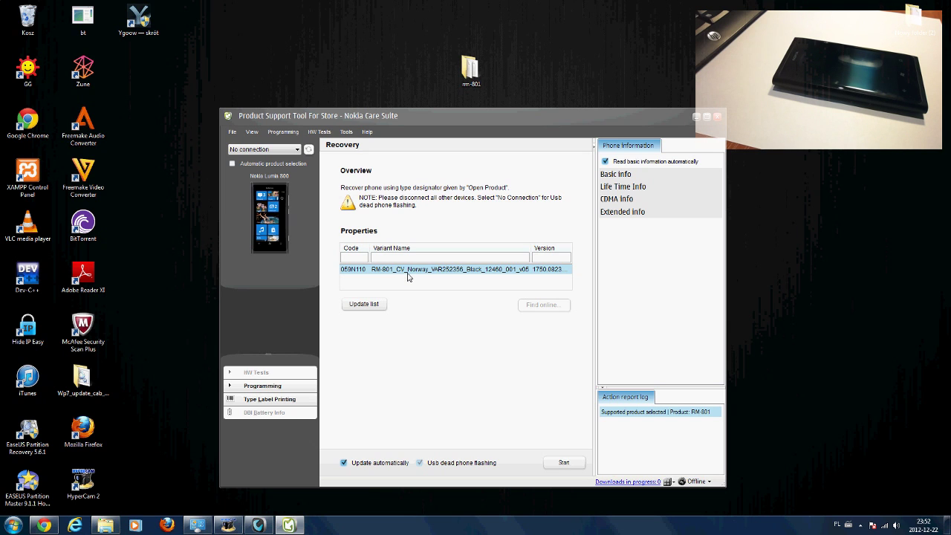
- Browse to C:\Pliki programów (x86)\Common Files\Nokia\DataPackage\Products to check the RM-801 folder's location, and close the explorer window
click(104, 526)
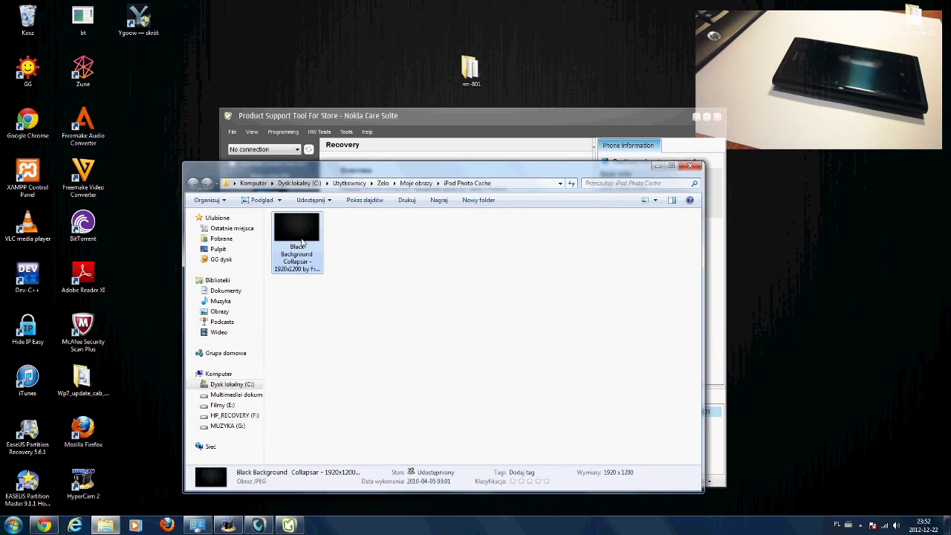
click(233, 384)
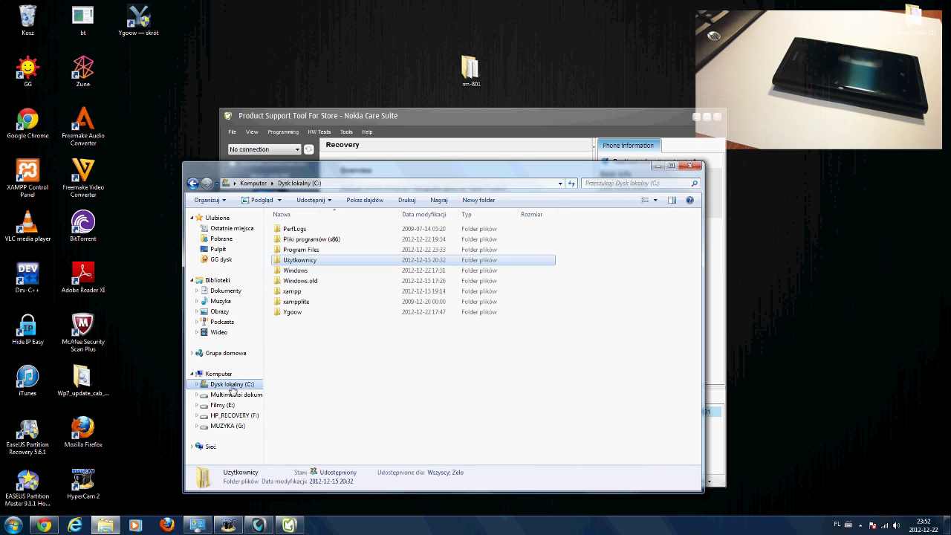
double_click(306, 240)
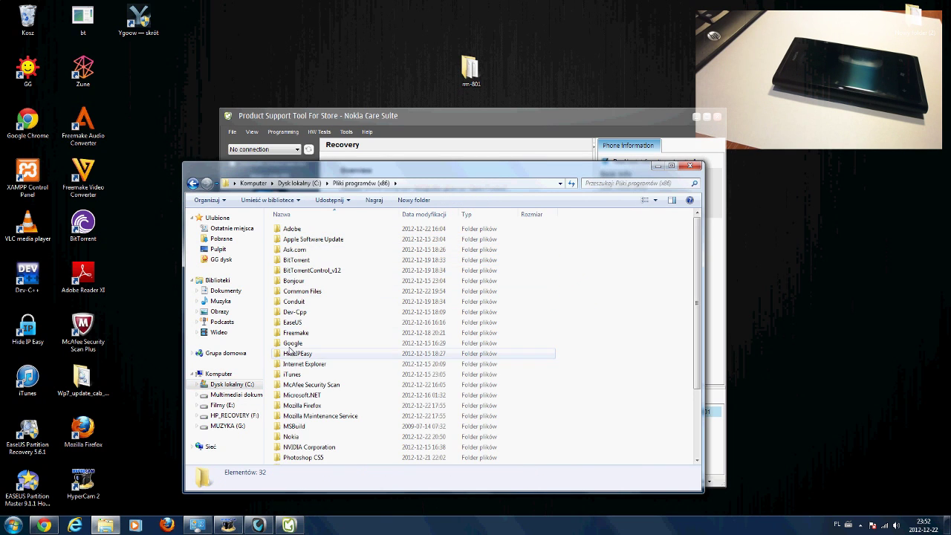
double_click(295, 437)
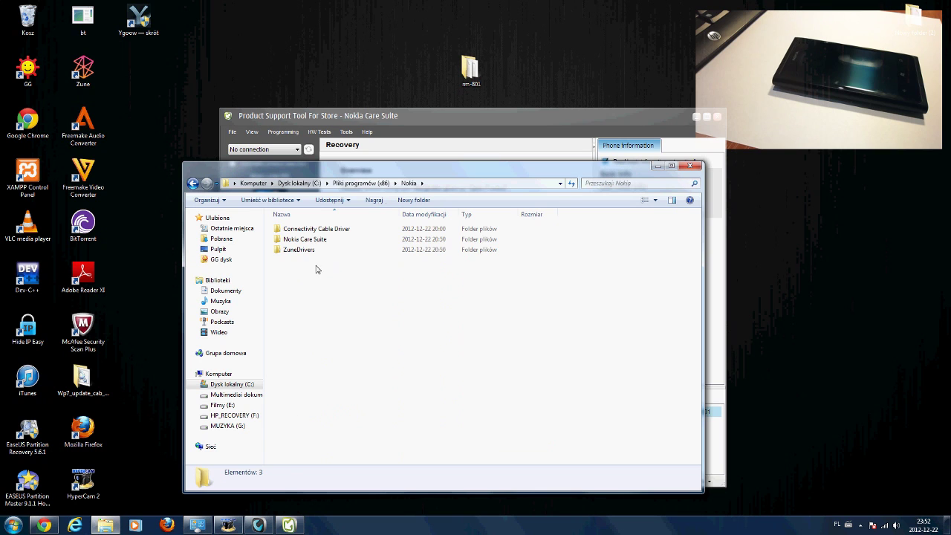
double_click(303, 239)
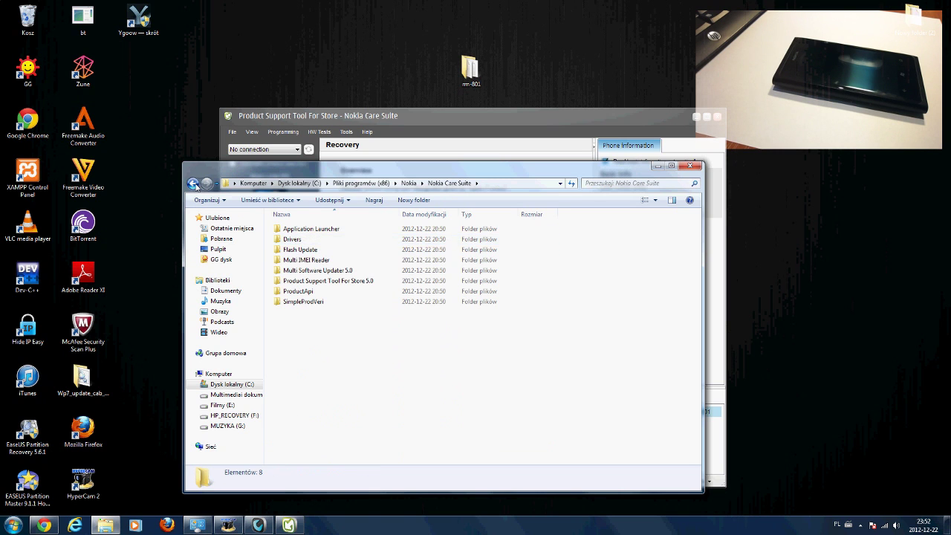
double_click(193, 184)
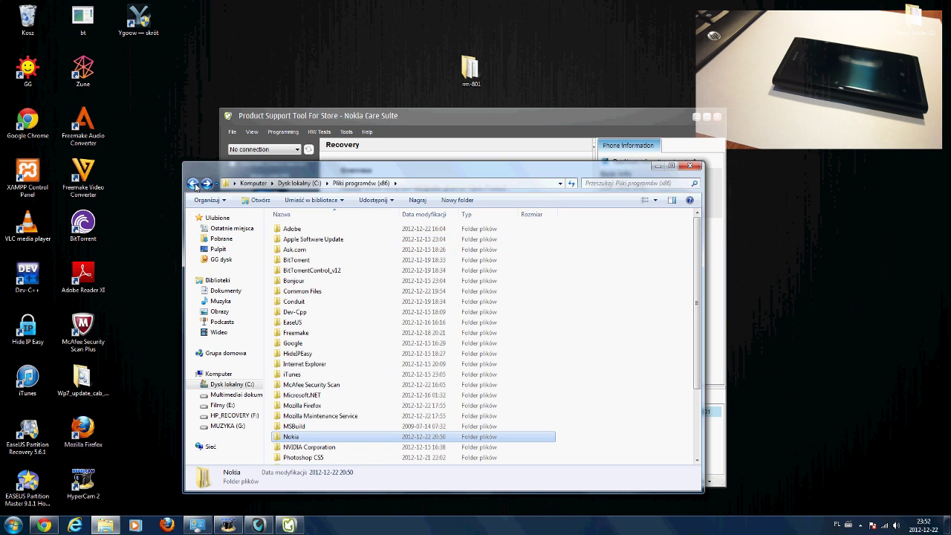
double_click(302, 291)
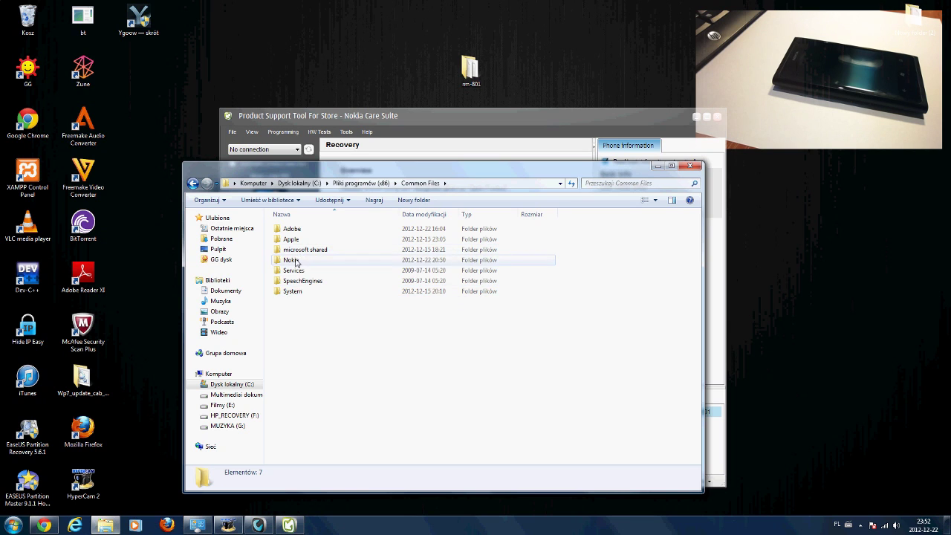
double_click(296, 262)
double_click(299, 229)
double_click(299, 230)
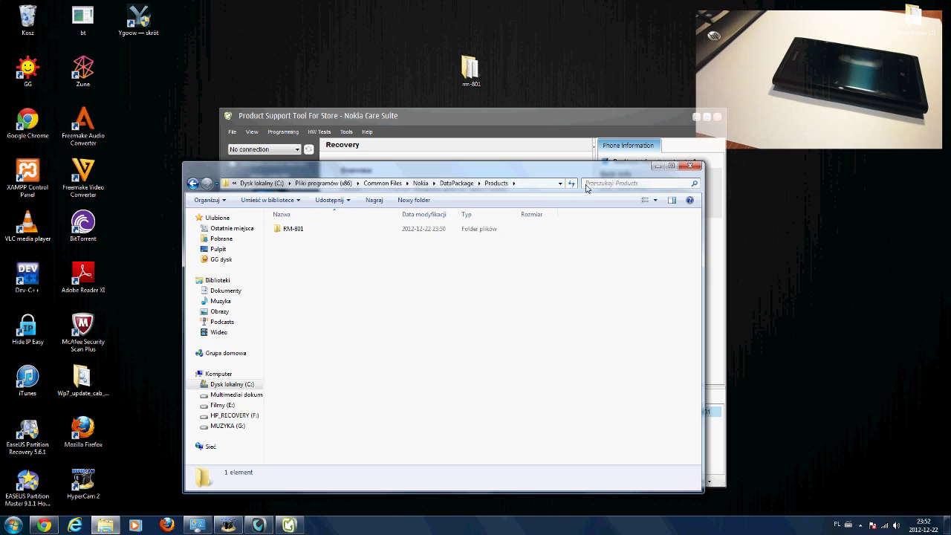
click(691, 165)
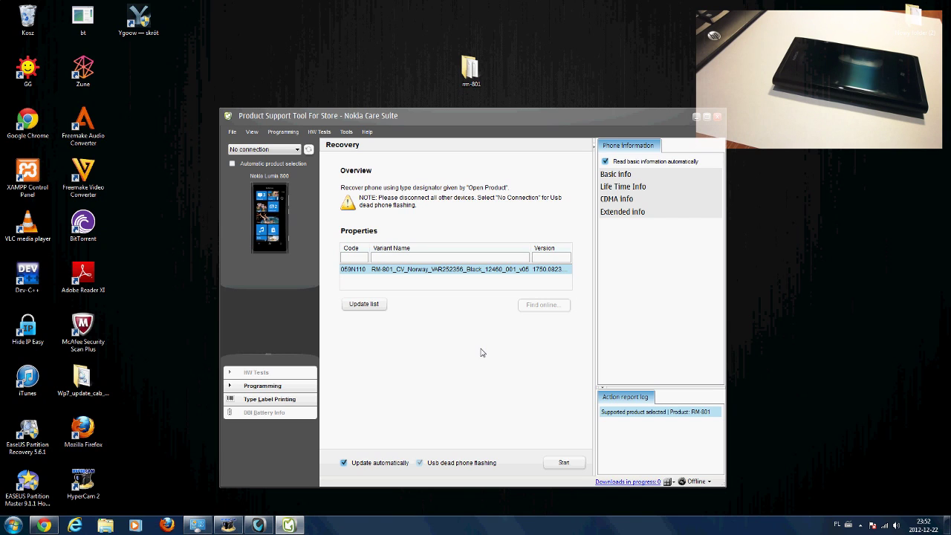
- Open the Data package preferences of the Product Support Tool
click(233, 132)
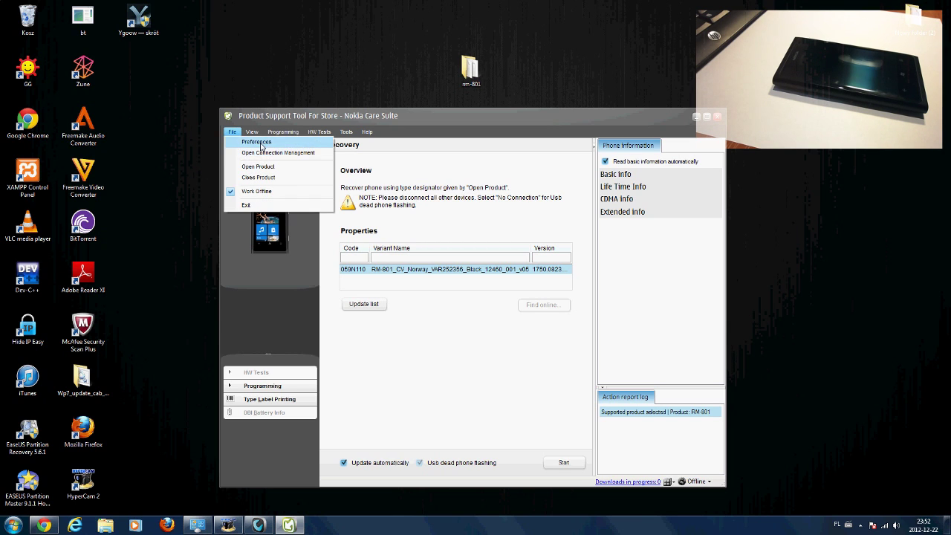
click(257, 142)
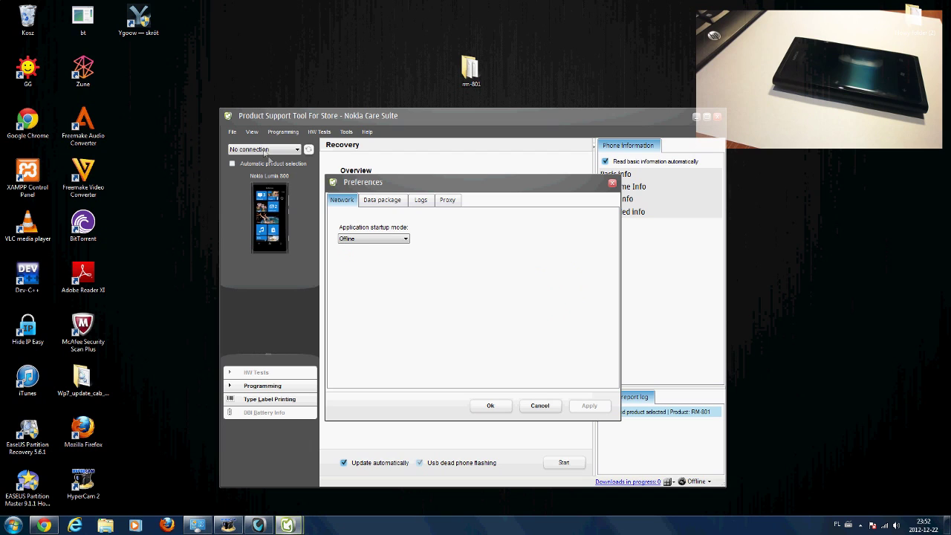
click(377, 202)
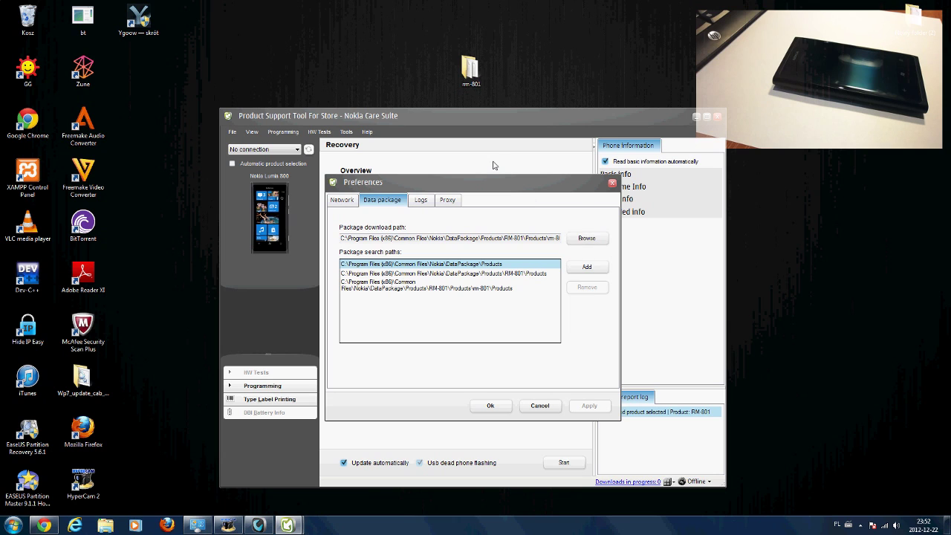
- Begin choosing a new package download path and expand the folder tree to C:\Pliki programów (x86)\Common Files\Nokia
click(584, 239)
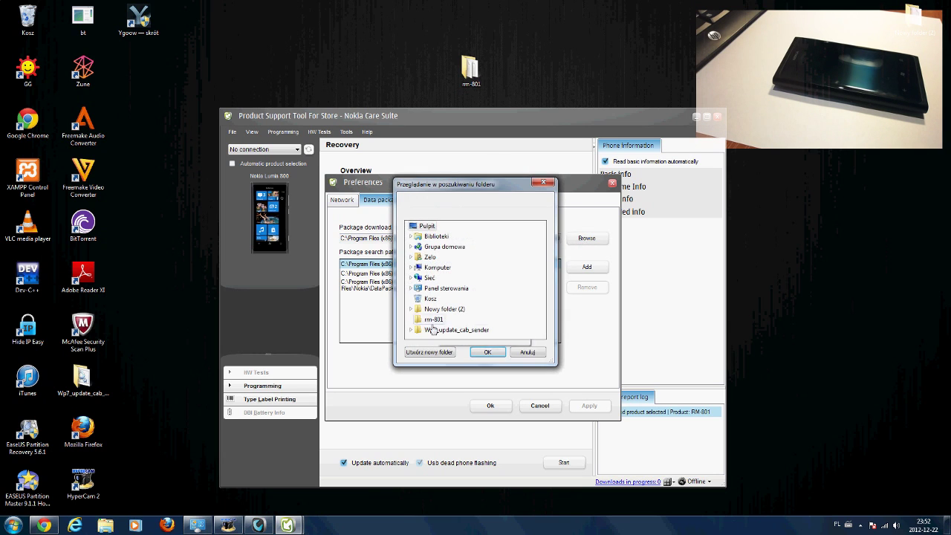
click(411, 268)
double_click(449, 277)
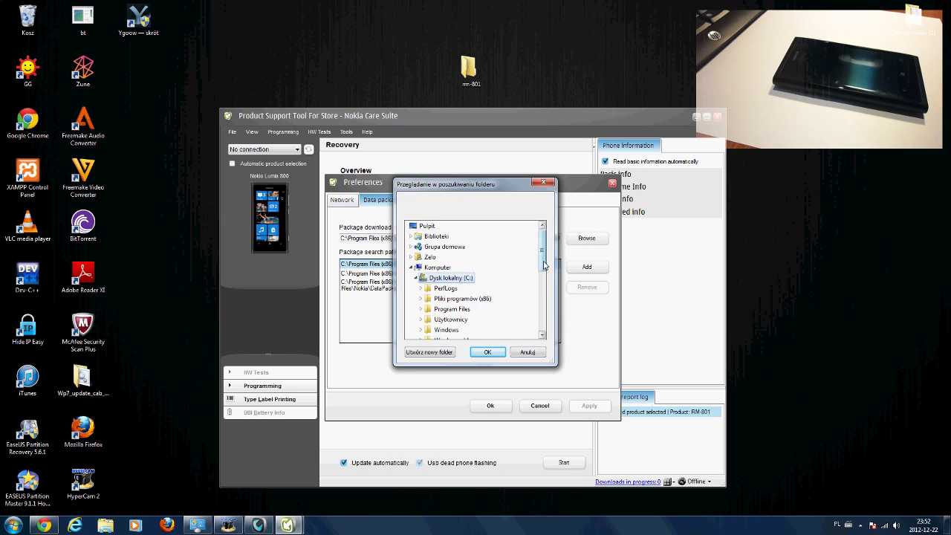
scroll(544, 265, down, 1)
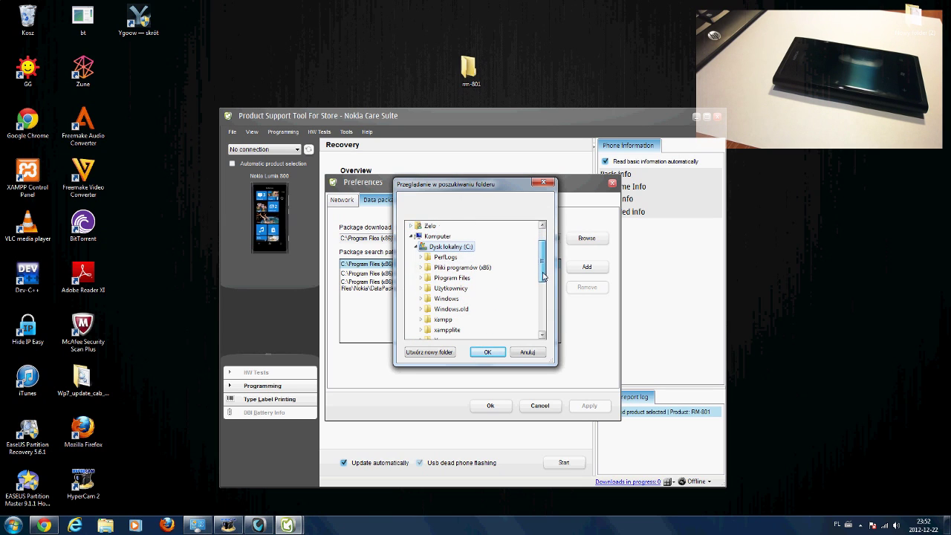
double_click(458, 269)
scroll(546, 256, down, 3)
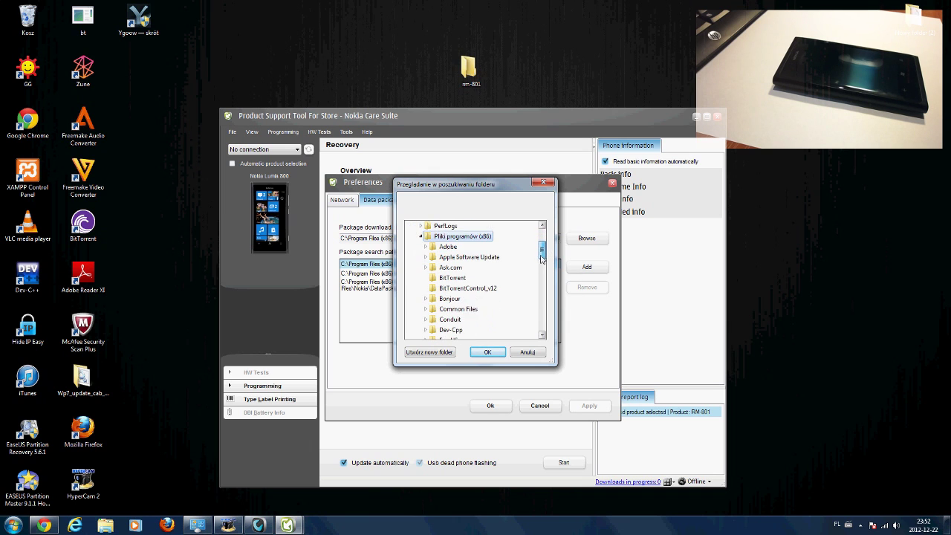
double_click(457, 308)
scroll(543, 252, up, 1)
scroll(542, 249, down, 3)
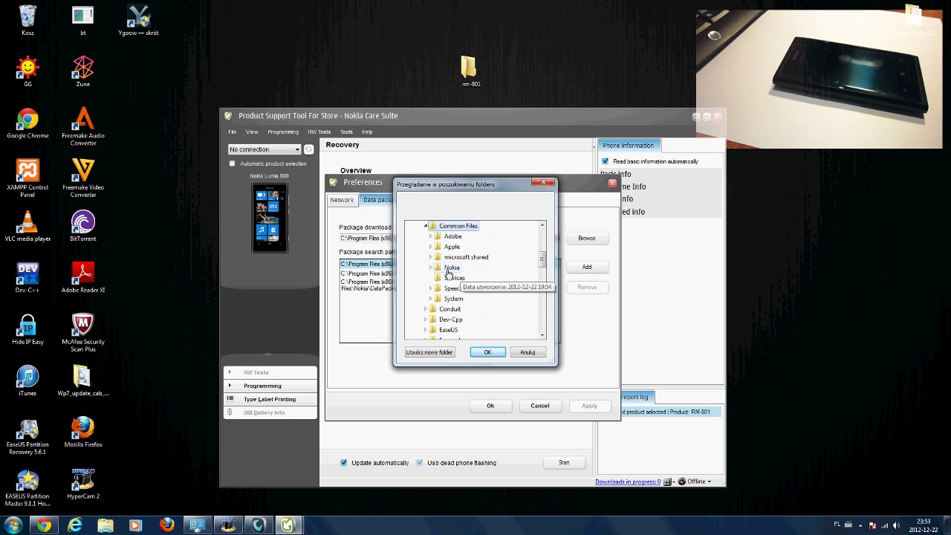
double_click(448, 268)
scroll(540, 267, down, 1)
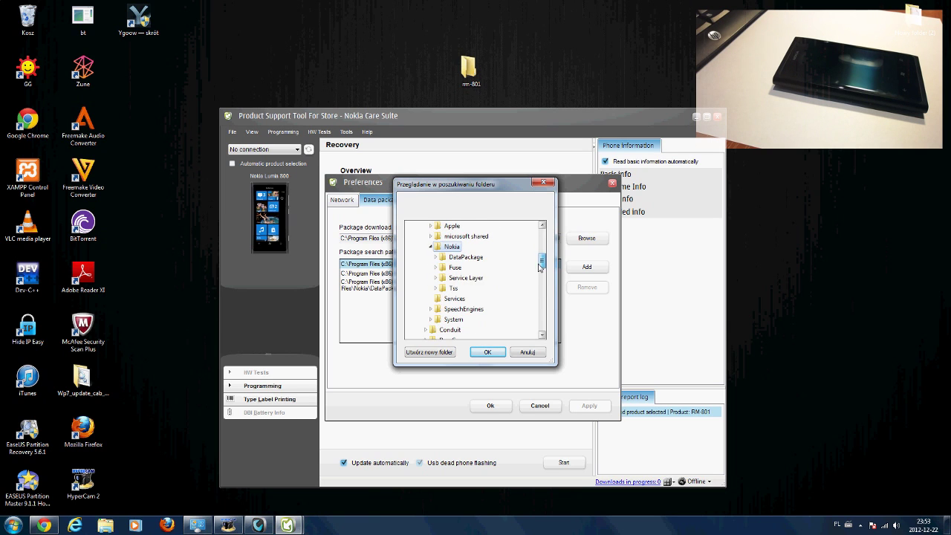
- Choose DataPackage\Products\RM-801 as the package download folder, then apply and save the preferences
click(460, 257)
drag(543, 256, 541, 262)
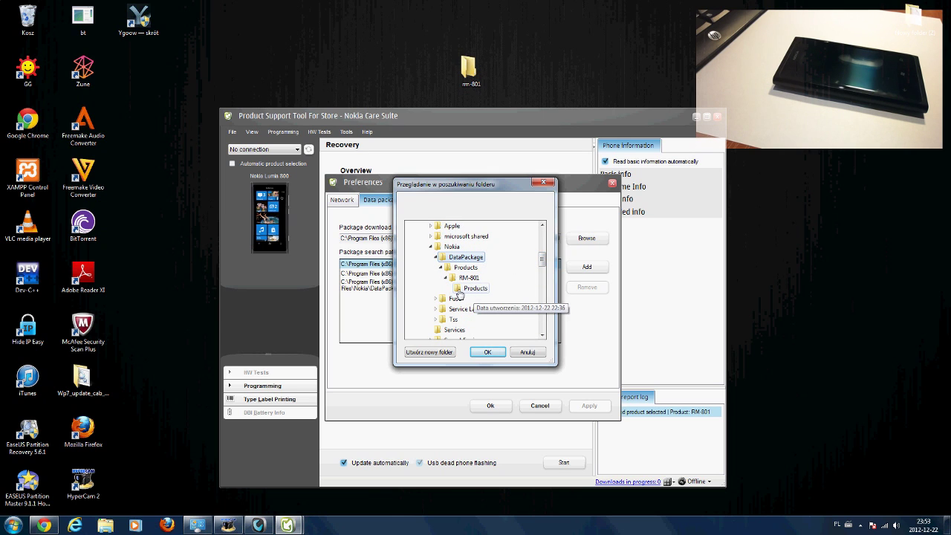
click(445, 277)
click(440, 267)
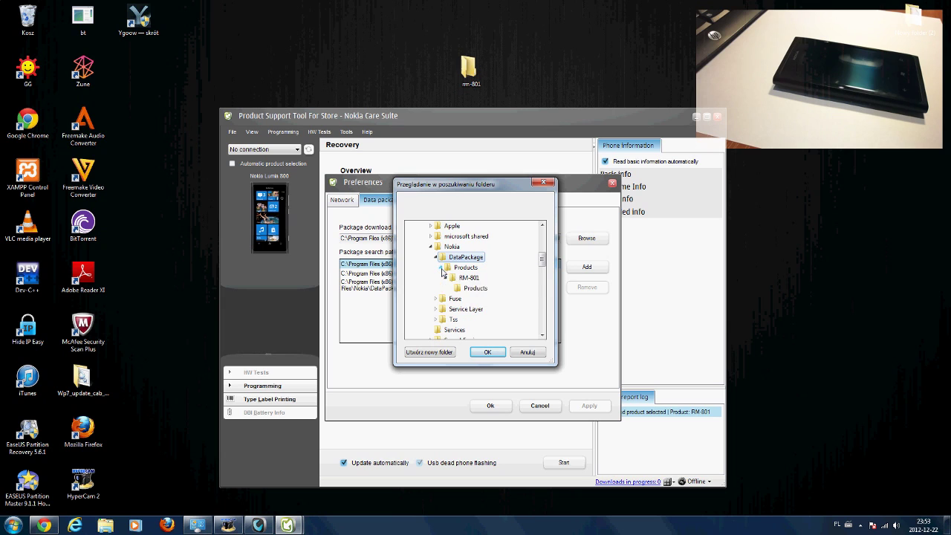
click(440, 267)
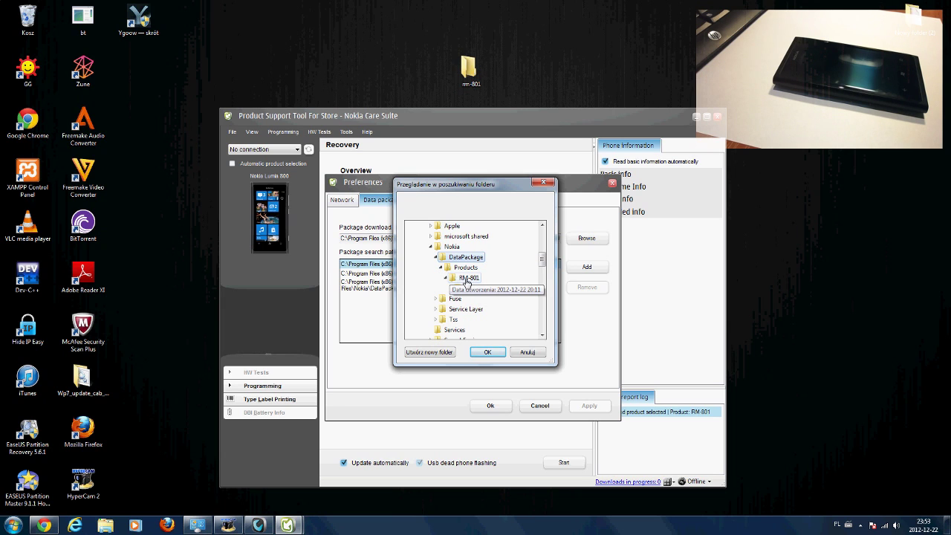
click(466, 280)
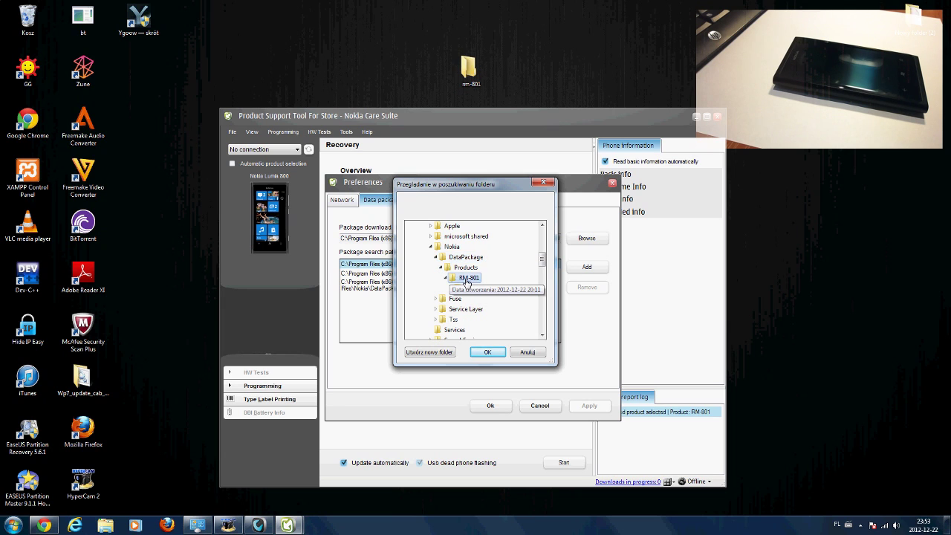
click(487, 353)
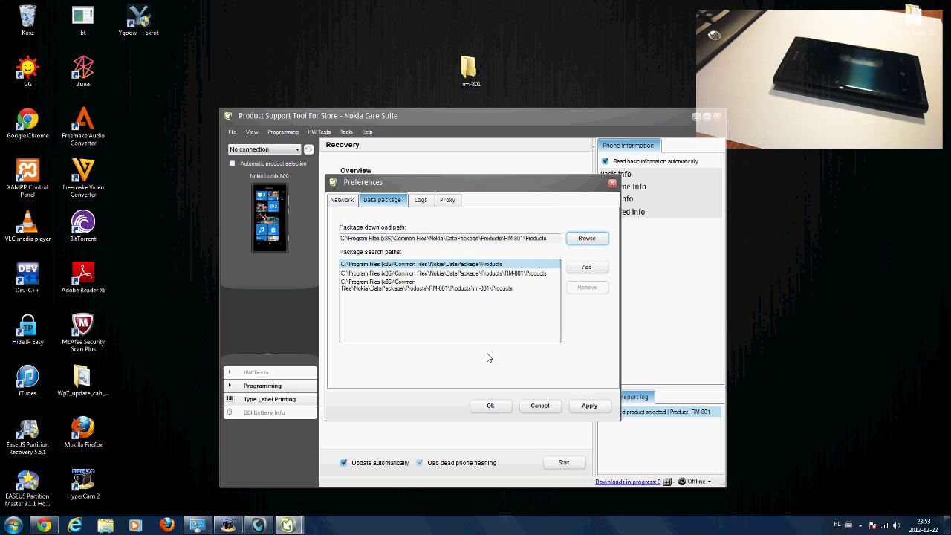
click(589, 406)
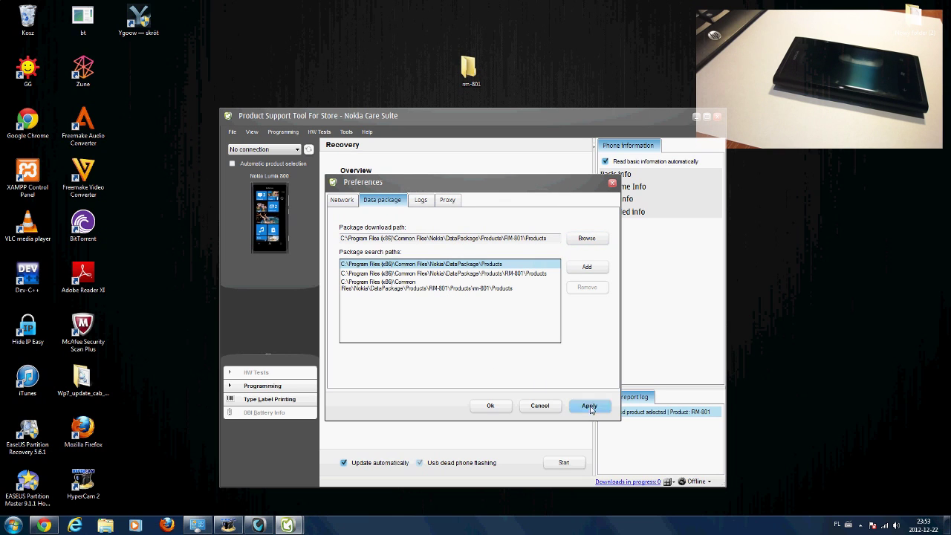
click(491, 406)
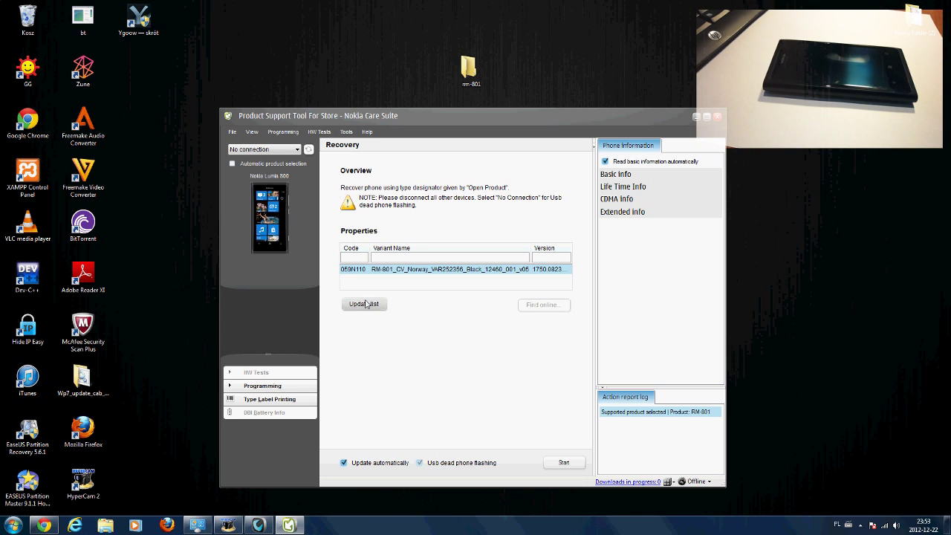
- Start the recovery with the RM-801 Norway Black variant and try to bring its Recovery window to the front
click(563, 462)
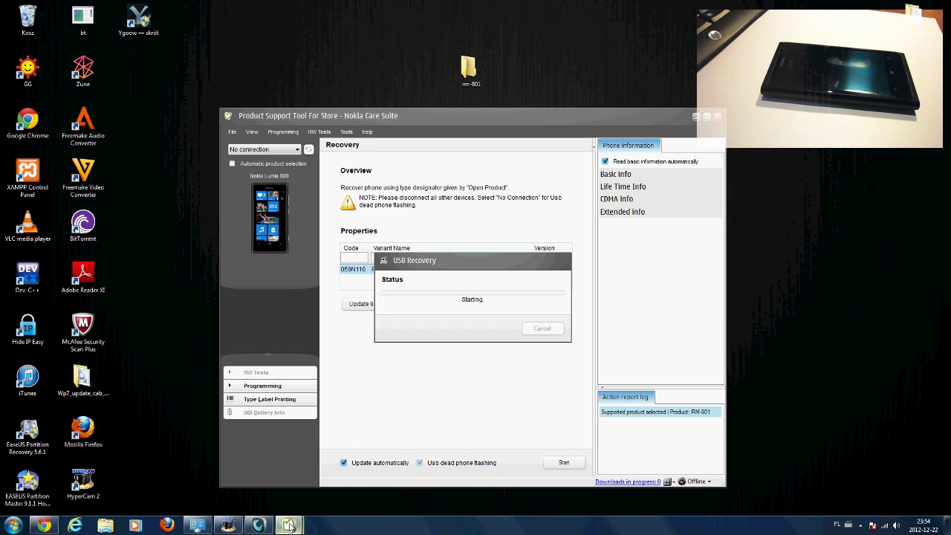
mouse_move(288, 525)
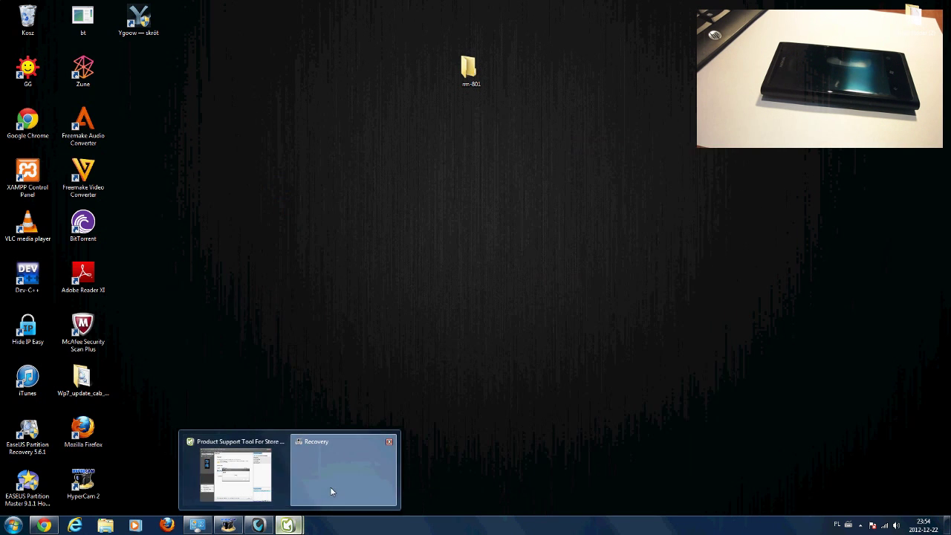
click(330, 487)
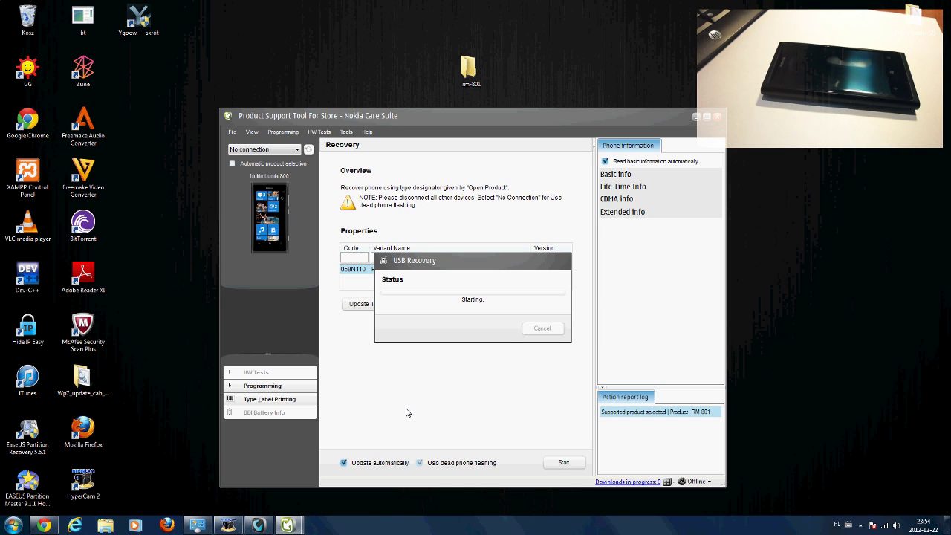
click(258, 525)
click(258, 525)
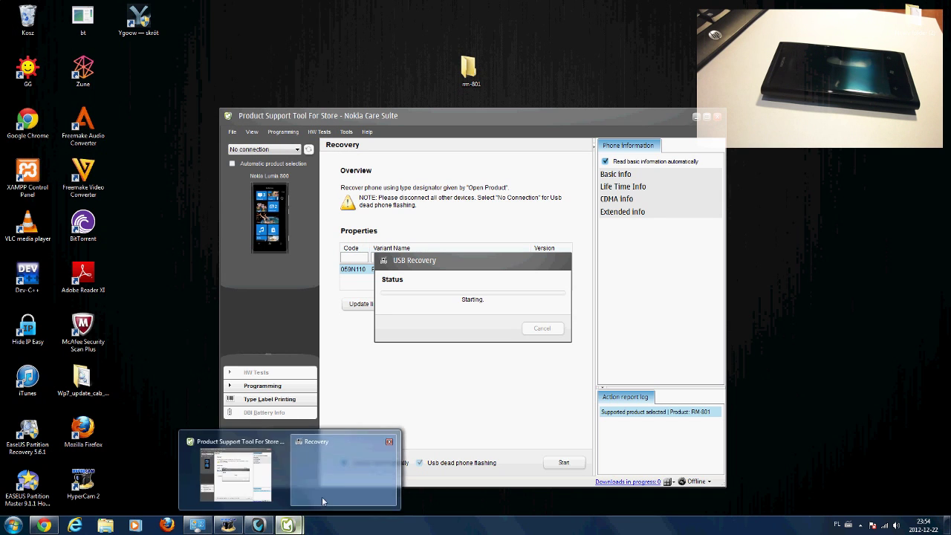
mouse_move(288, 525)
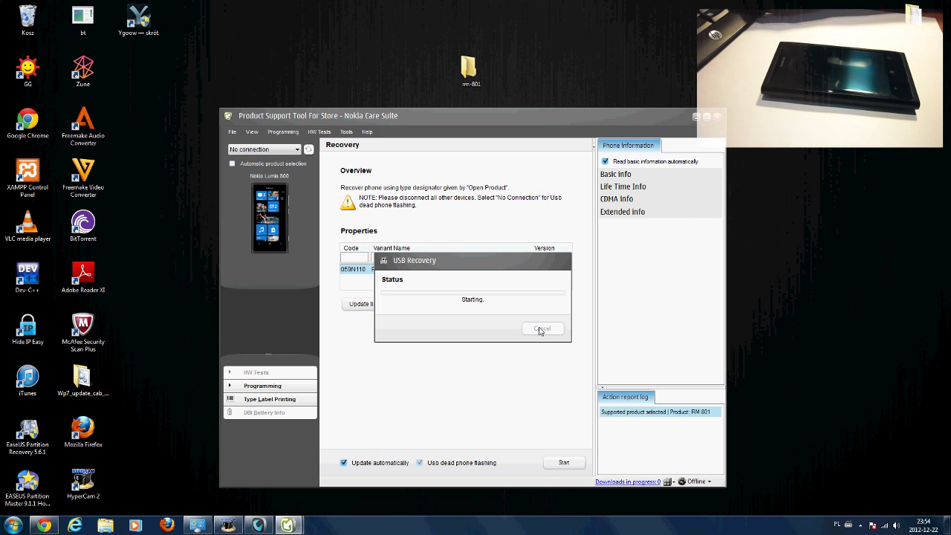
- End the Product Support Tool For Store task from Windows Task Manager, and close Task Manager
key(ctrl+shift+Escape)
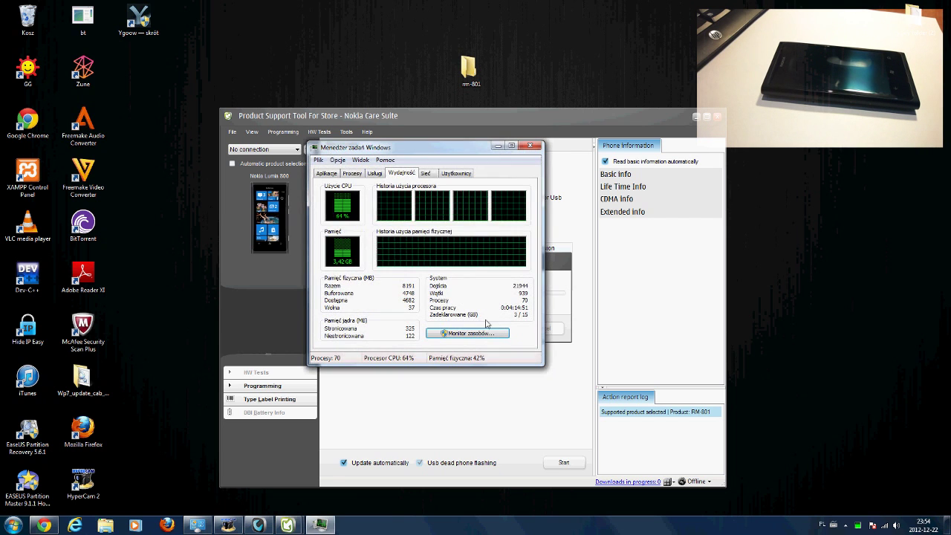
click(352, 173)
click(331, 175)
click(352, 177)
click(328, 175)
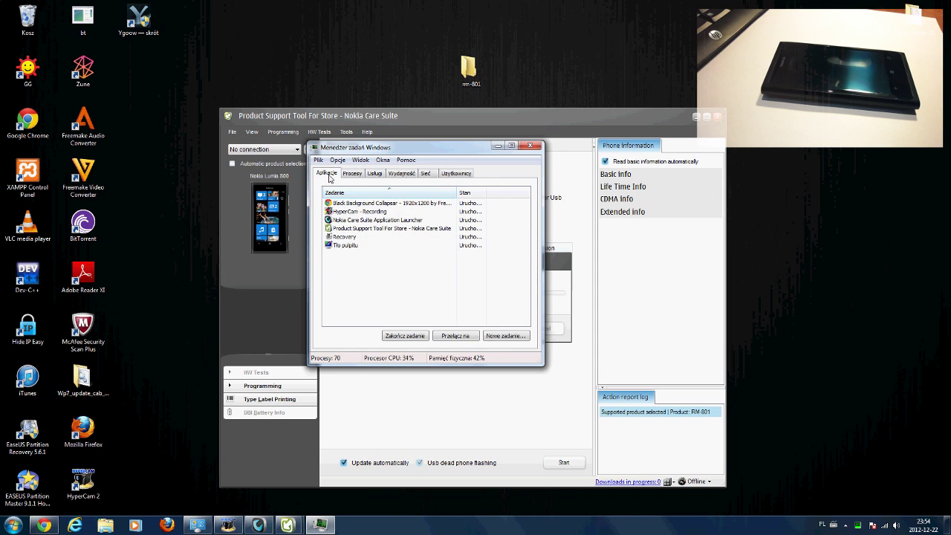
click(354, 245)
click(357, 237)
click(356, 231)
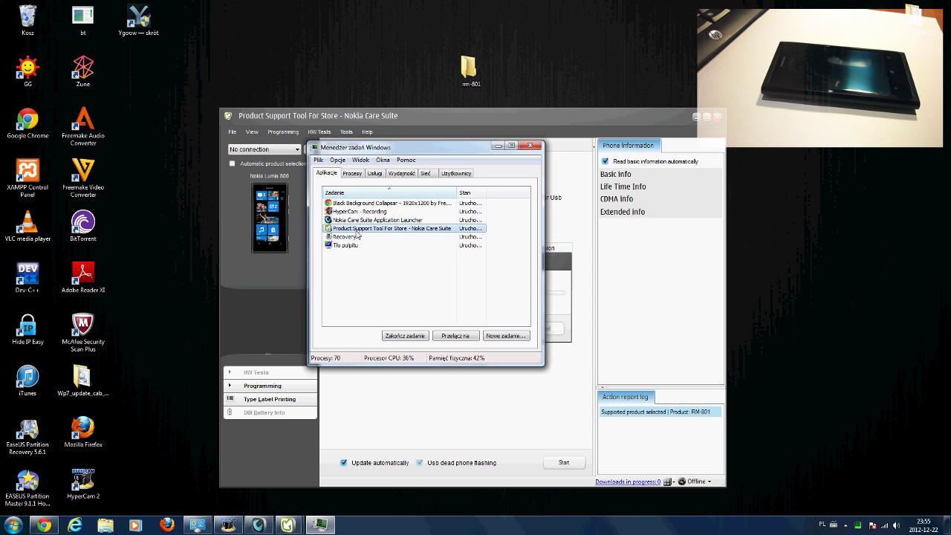
click(358, 220)
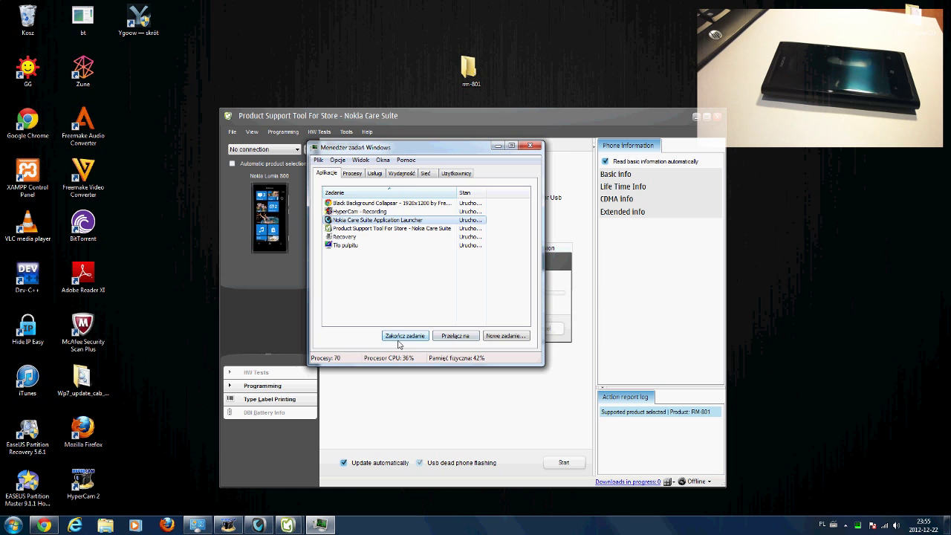
click(363, 228)
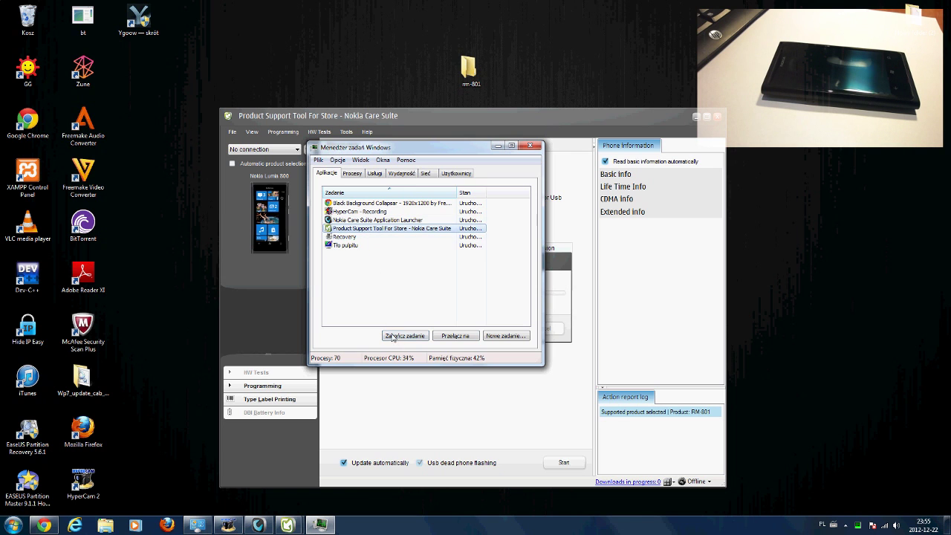
click(399, 336)
click(438, 304)
click(529, 146)
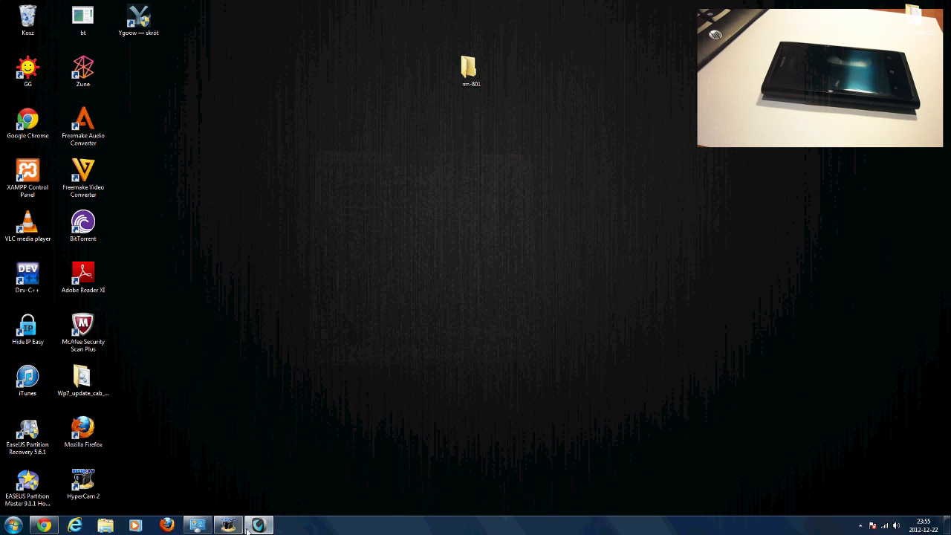
- Relaunch Product Support Tool For Store 5.0 from the Nokia Care Suite Application Launcher and minimize the launcher
click(258, 525)
double_click(164, 132)
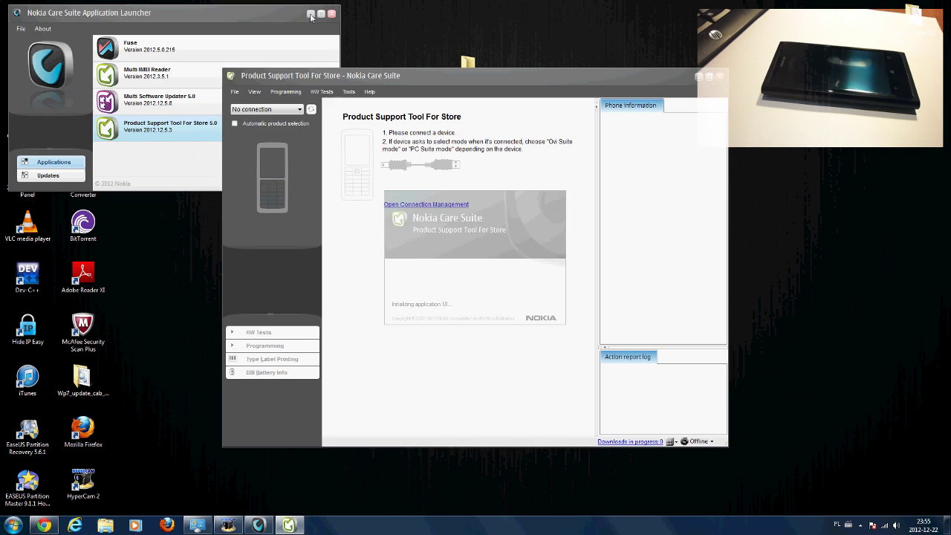
click(310, 13)
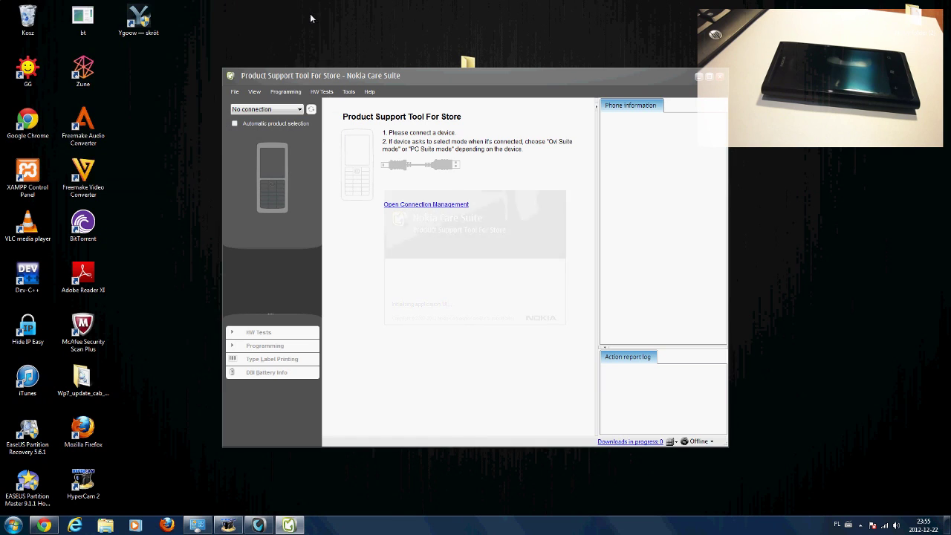
- Open the product RM-801 (Nokia Lumia 800) in the relaunched Product Support Tool
click(234, 91)
click(249, 127)
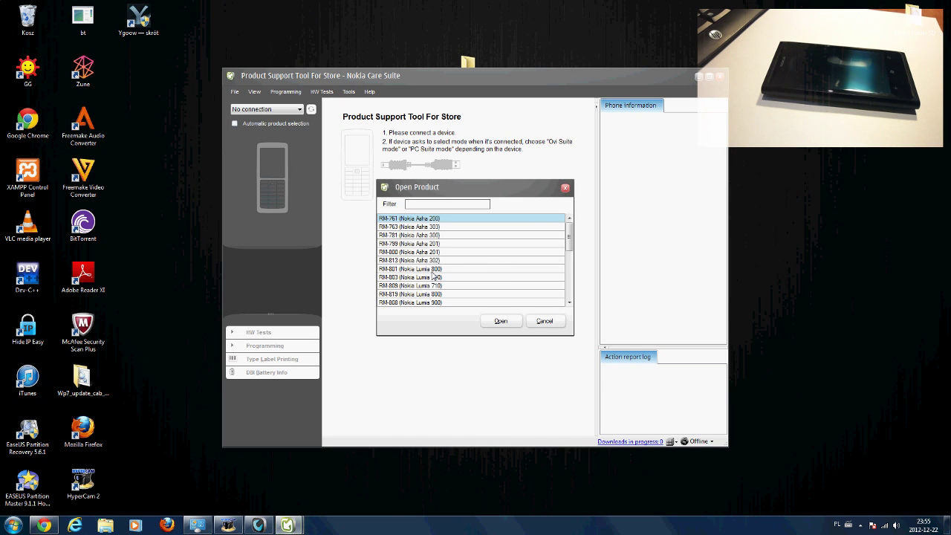
click(423, 295)
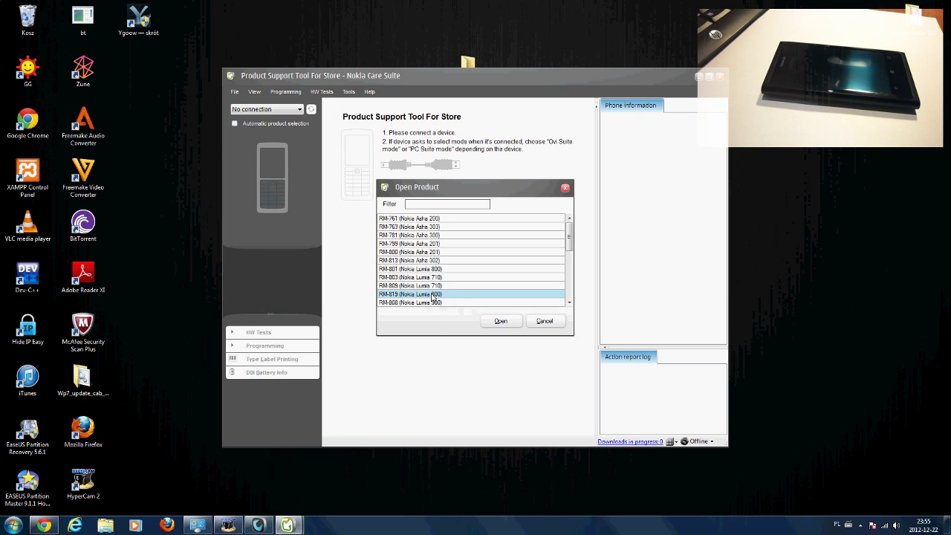
click(419, 270)
click(501, 322)
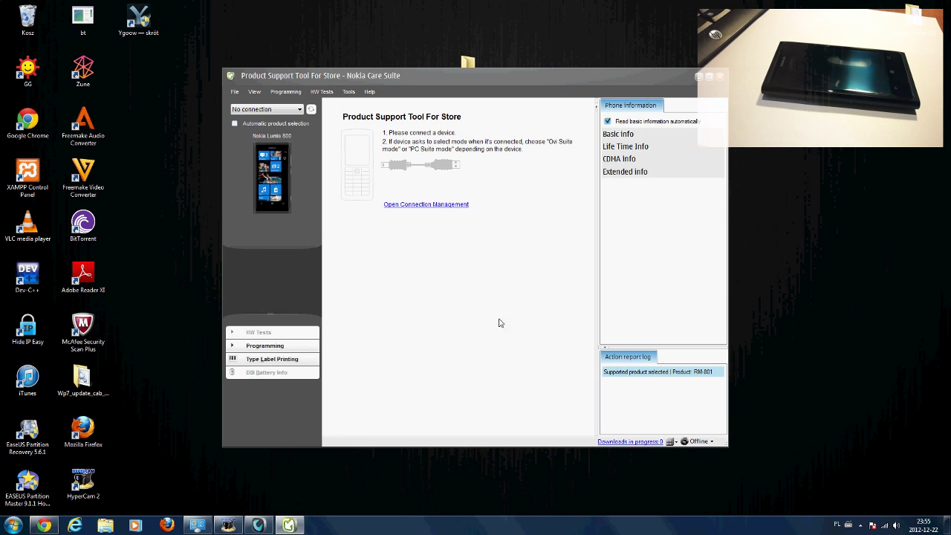